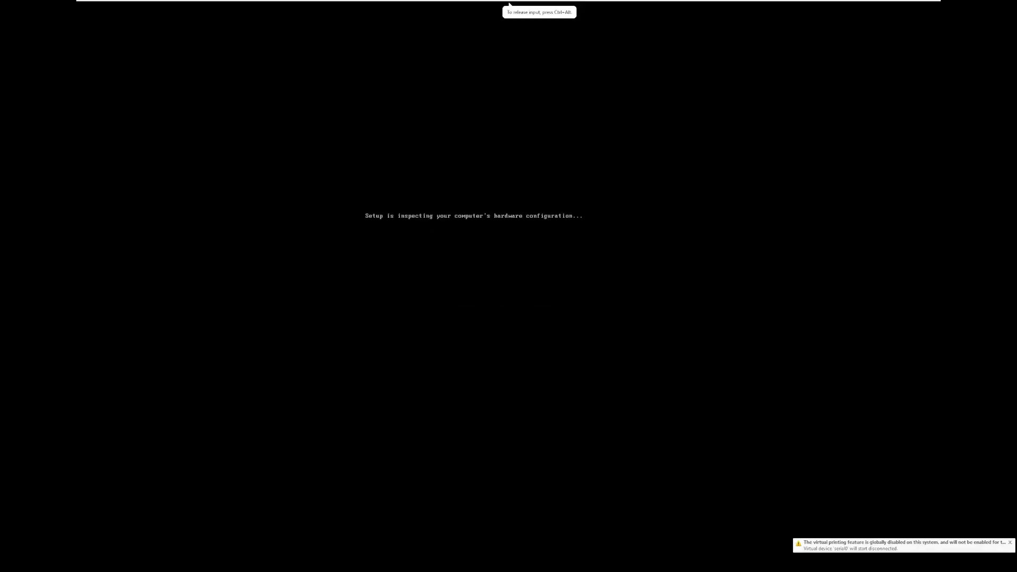
Step: Switch the VM view to Stretch Guest so the guest display fills the screen
{"action": "key", "text": "ctrl+alt"}
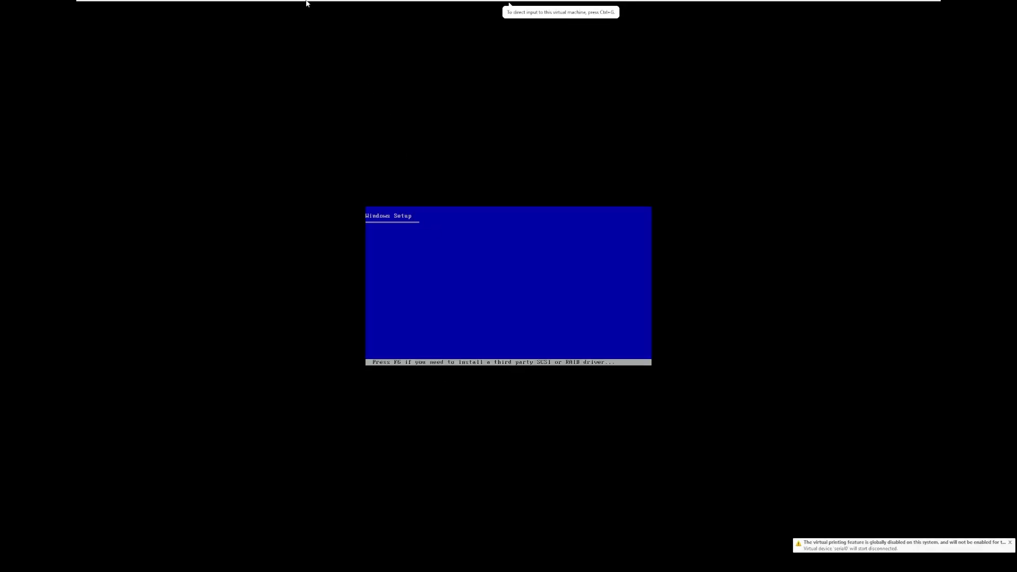
{"action": "mouse_move", "coordinate": [510, 16]}
{"action": "left_click", "coordinate": [358, 6]}
{"action": "left_click", "coordinate": [377, 15]}
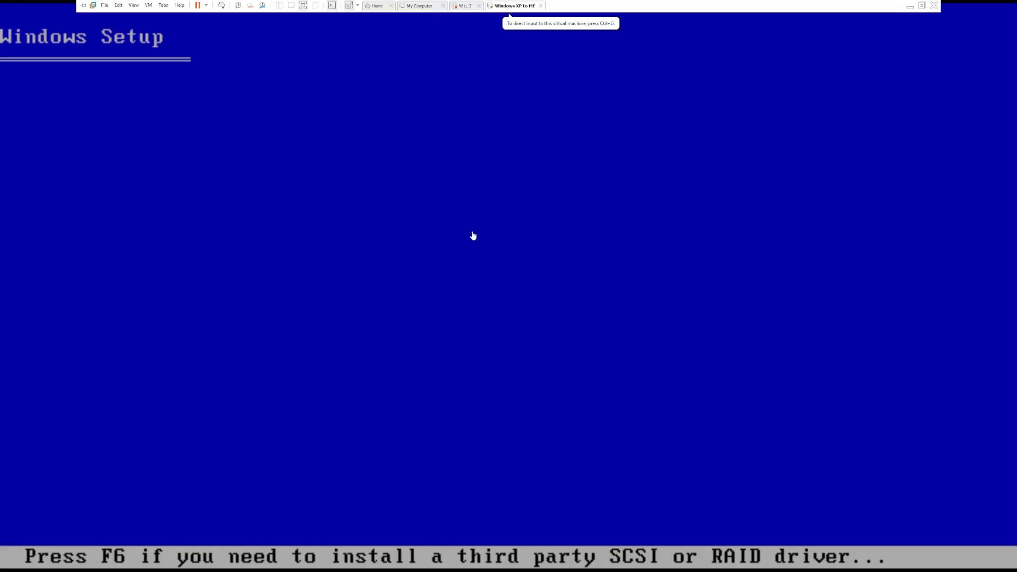
{"action": "left_click", "coordinate": [472, 236]}
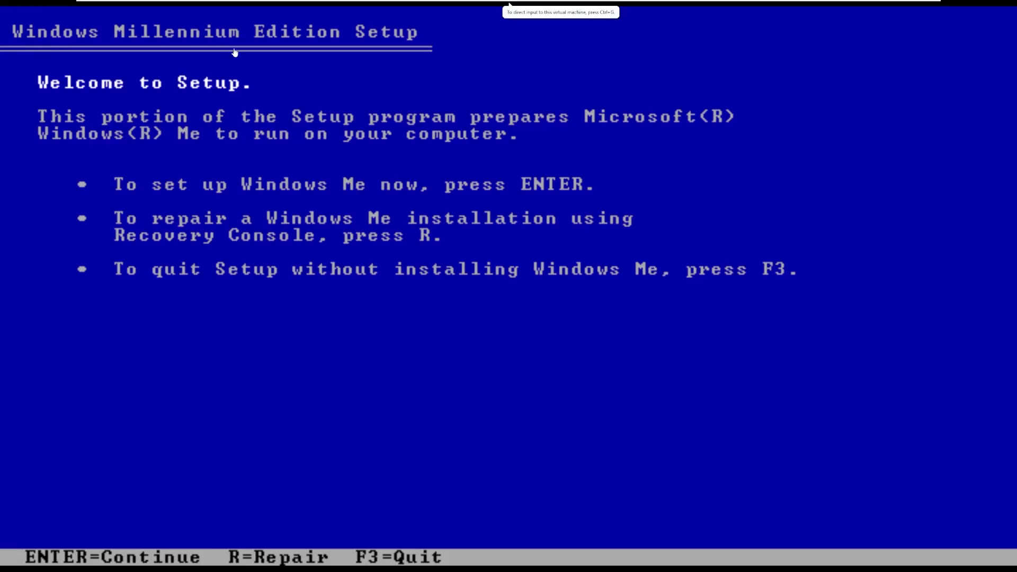
Step: Continue past the Windows Me setup welcome screen to the licensing agreement
{"action": "left_click", "coordinate": [446, 107]}
{"action": "key", "text": "Return"}
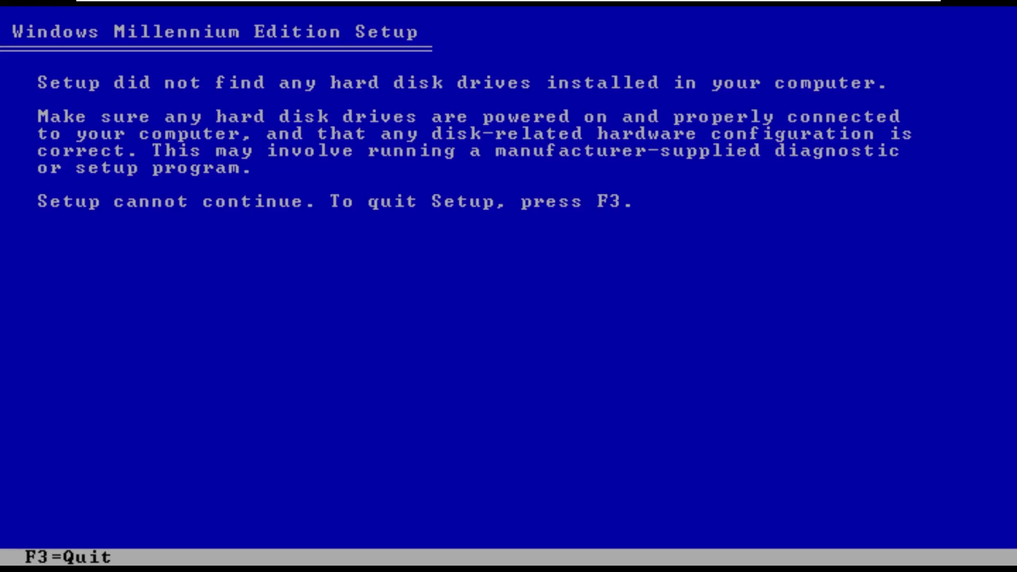
{"action": "key", "text": "ctrl+alt"}
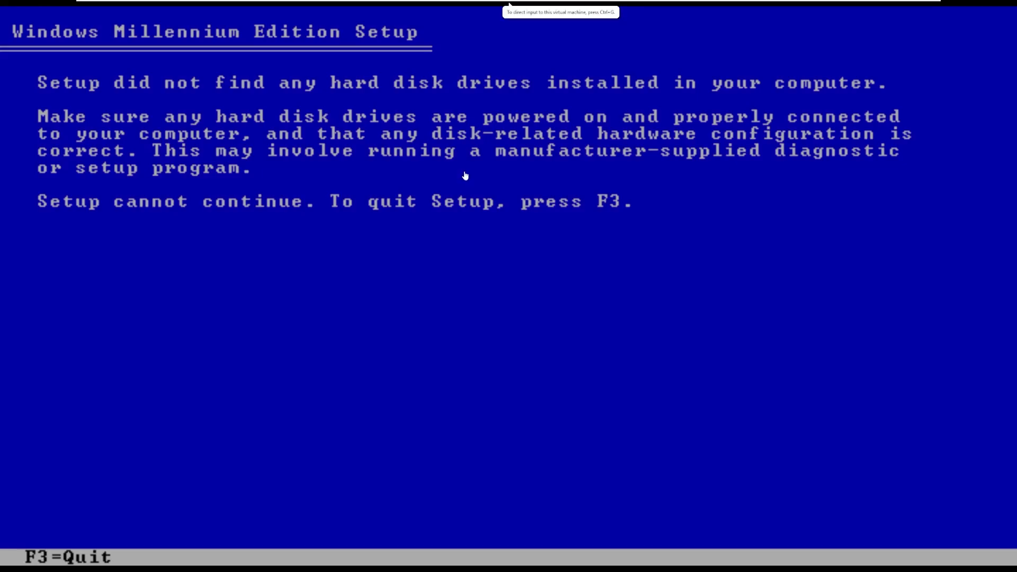
{"action": "left_click", "coordinate": [466, 175]}
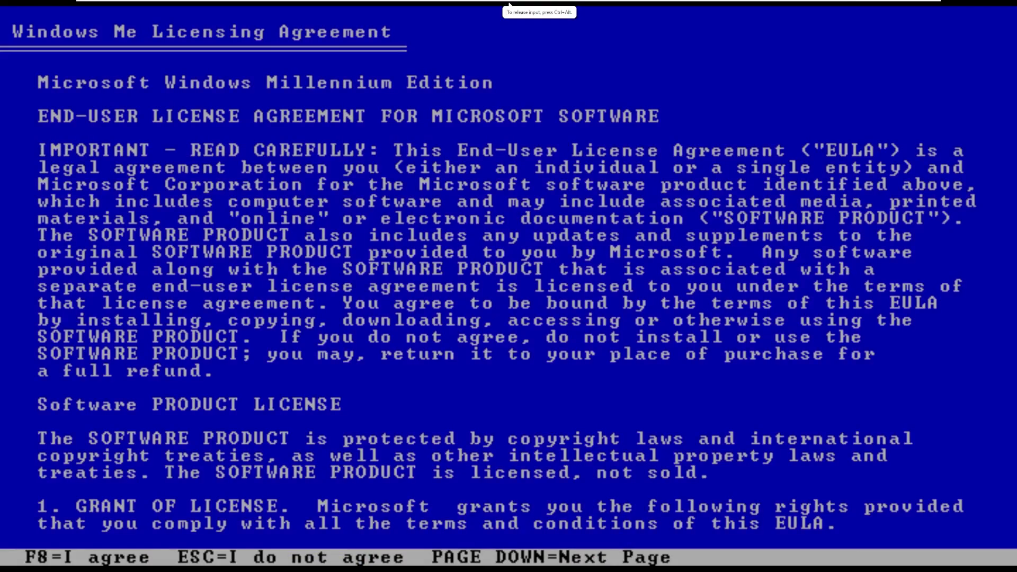
Step: Agree to the licence with F8 and install on the unpartitioned 40955 MB space
{"action": "key", "text": "F8"}
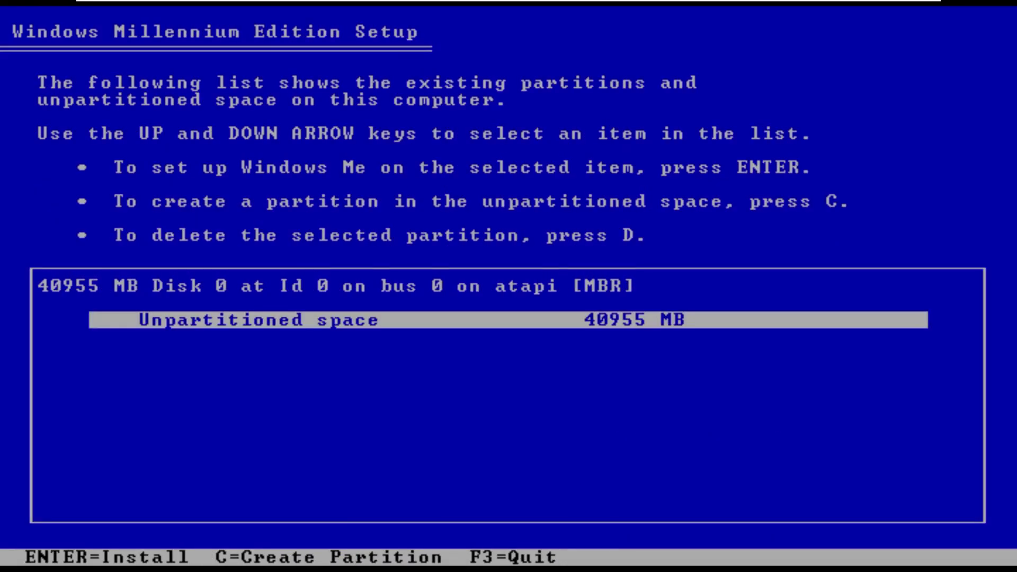
{"action": "key", "text": "Return"}
{"action": "key", "text": "Return"}
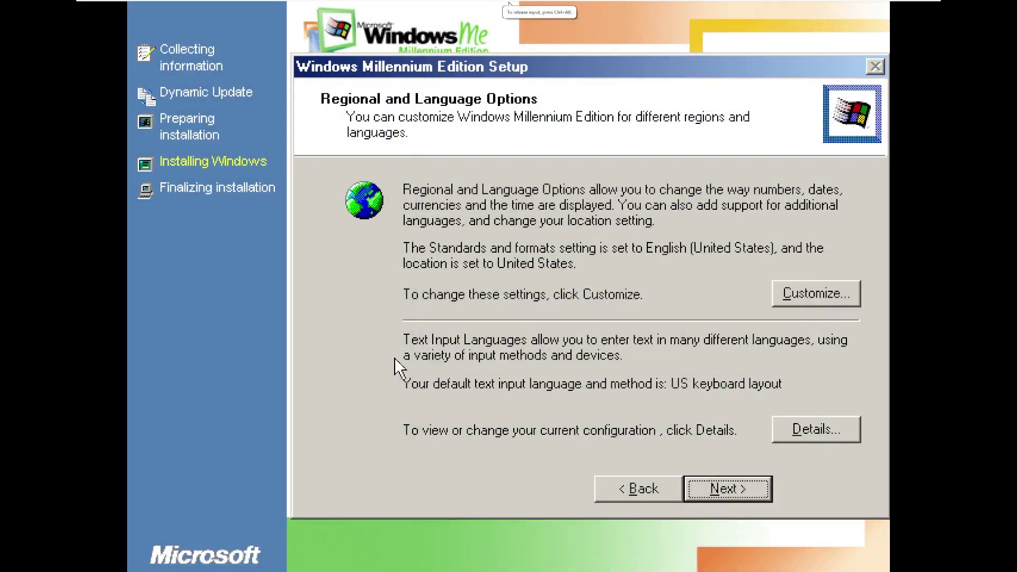
Step: Keep the default regional settings, enter the name 'Windo', and leave the product key blank
{"action": "left_click", "coordinate": [719, 488]}
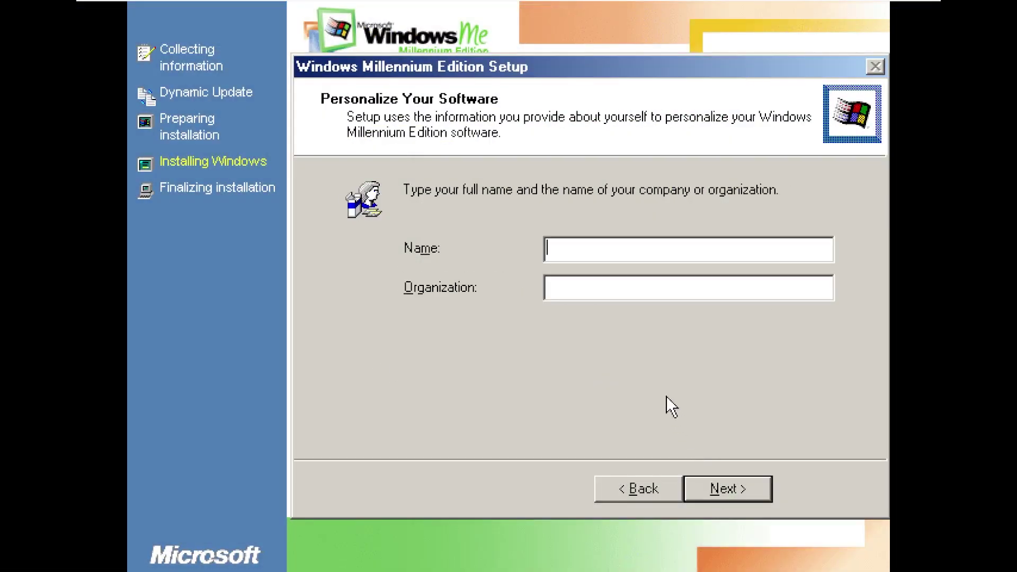
{"action": "type", "text": "Windo"}
{"action": "key", "text": "Return"}
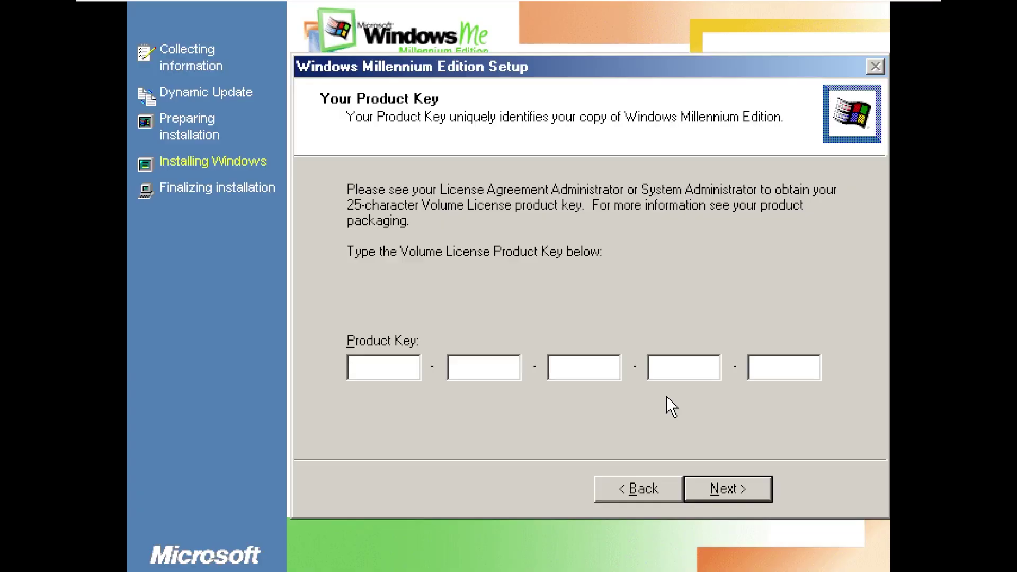
{"action": "key", "text": "Return"}
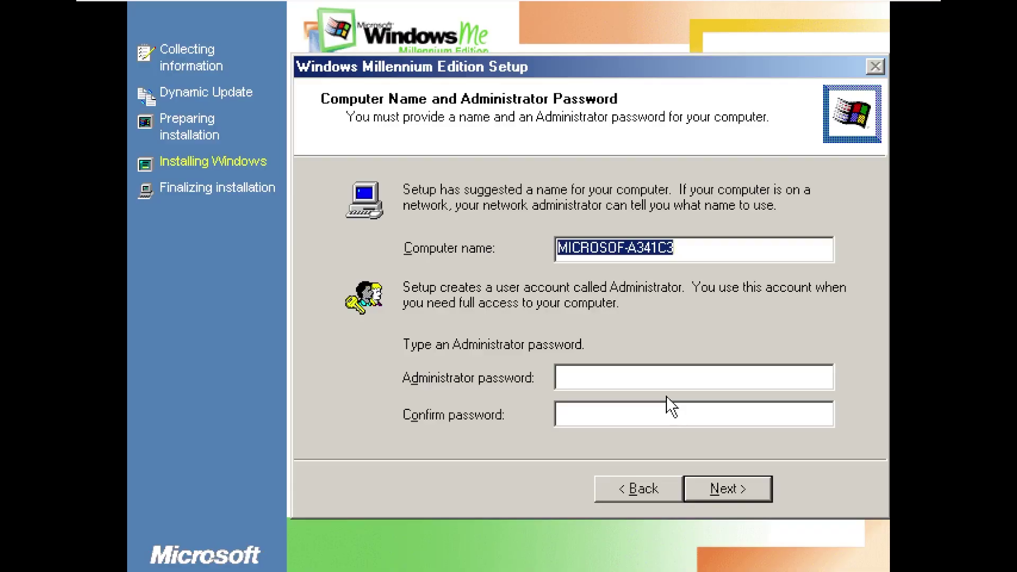
Step: Accept the suggested computer name and the default date and time settings
{"action": "left_click", "coordinate": [705, 485]}
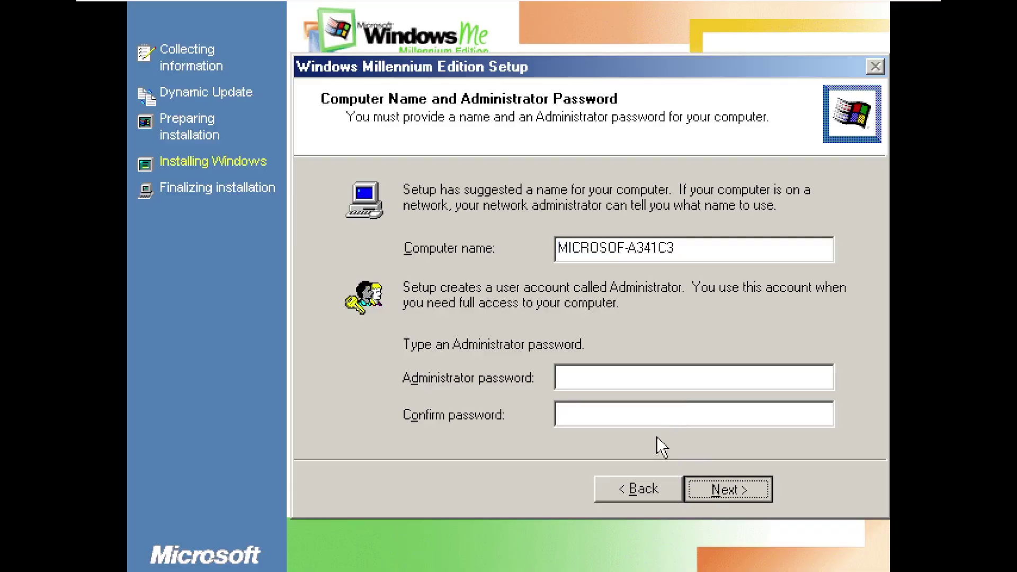
{"action": "left_click", "coordinate": [721, 485]}
{"action": "left_click", "coordinate": [721, 485]}
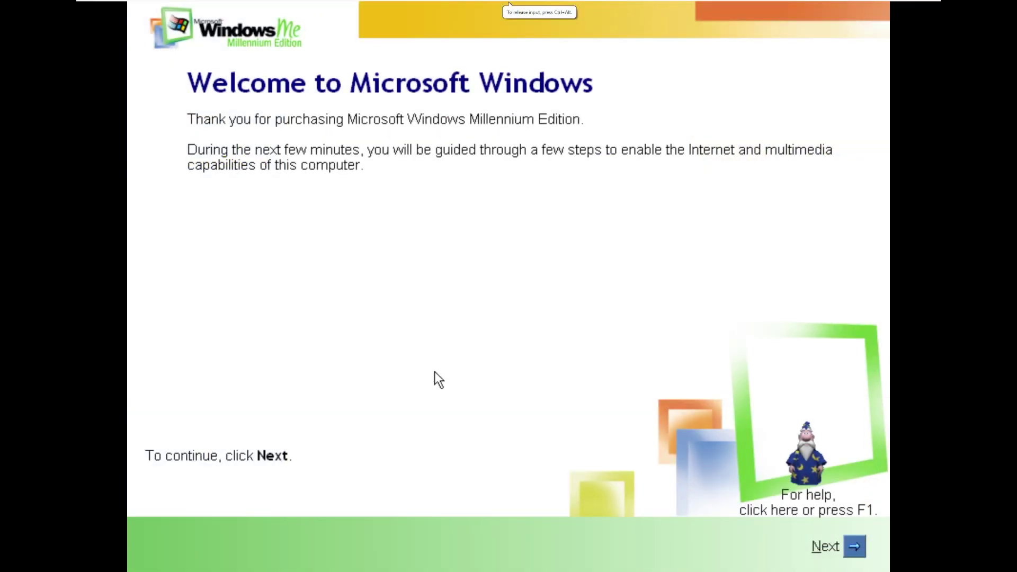
Step: Run the welcome wizard, declining automatic updates, the internet check and Microsoft registration
{"action": "left_click", "coordinate": [854, 546]}
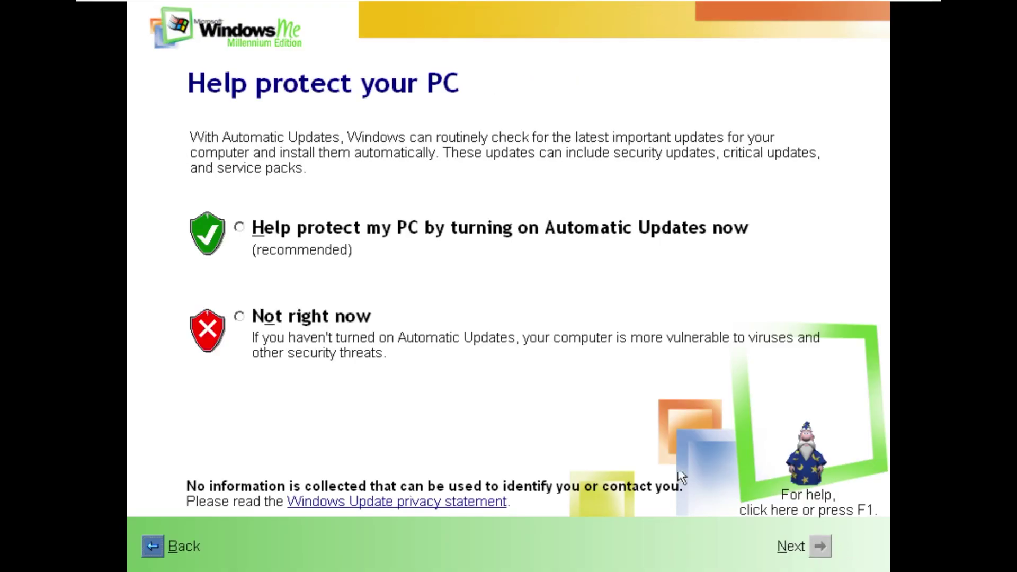
{"action": "left_click", "coordinate": [816, 550]}
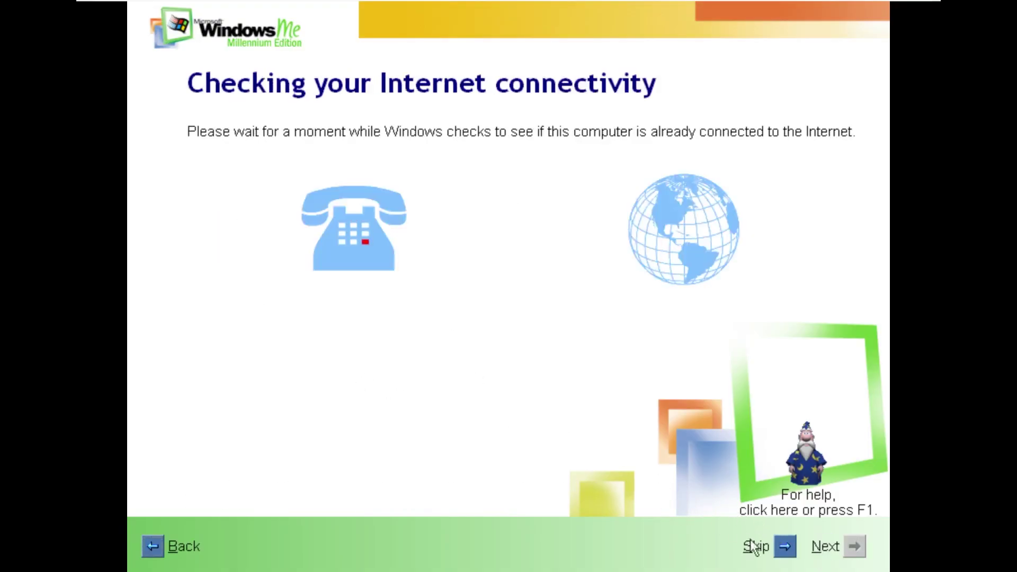
{"action": "left_click", "coordinate": [784, 547]}
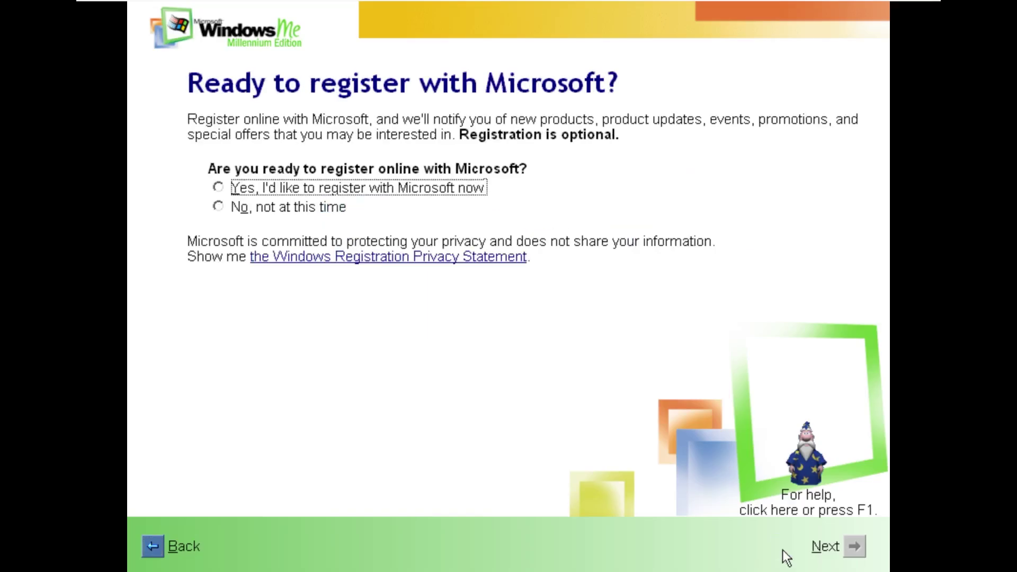
{"action": "left_click", "coordinate": [340, 208]}
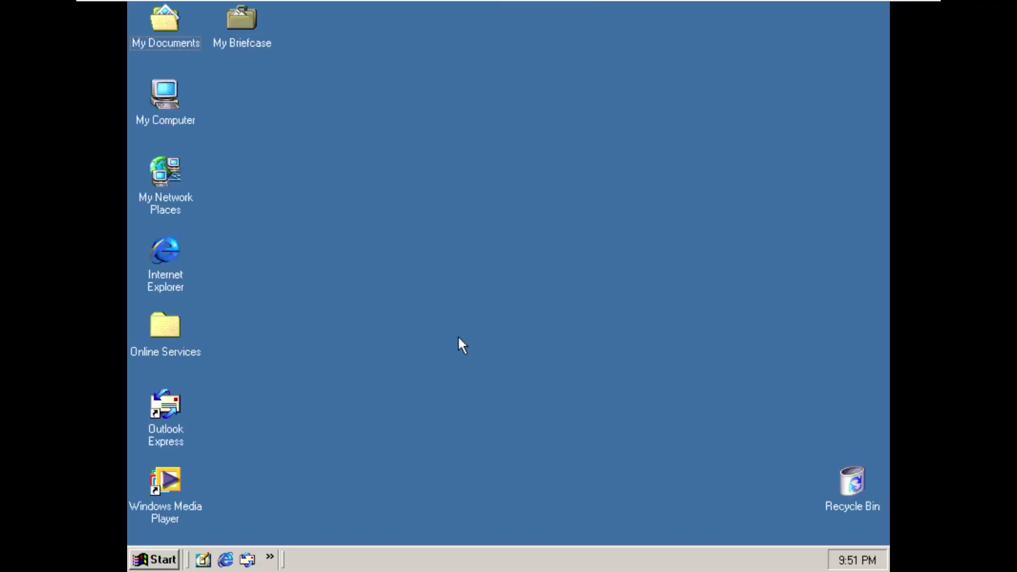
Step: Start the VMware Tools installation from the VM menu and dismiss its notice
{"action": "left_click", "coordinate": [148, 5]}
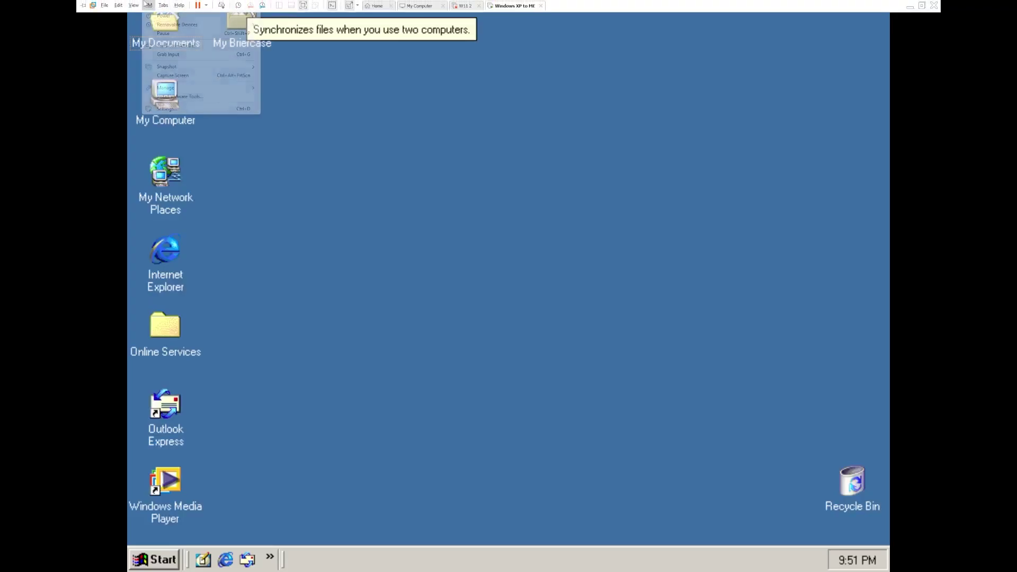
{"action": "left_click", "coordinate": [182, 95]}
{"action": "key", "text": "Return"}
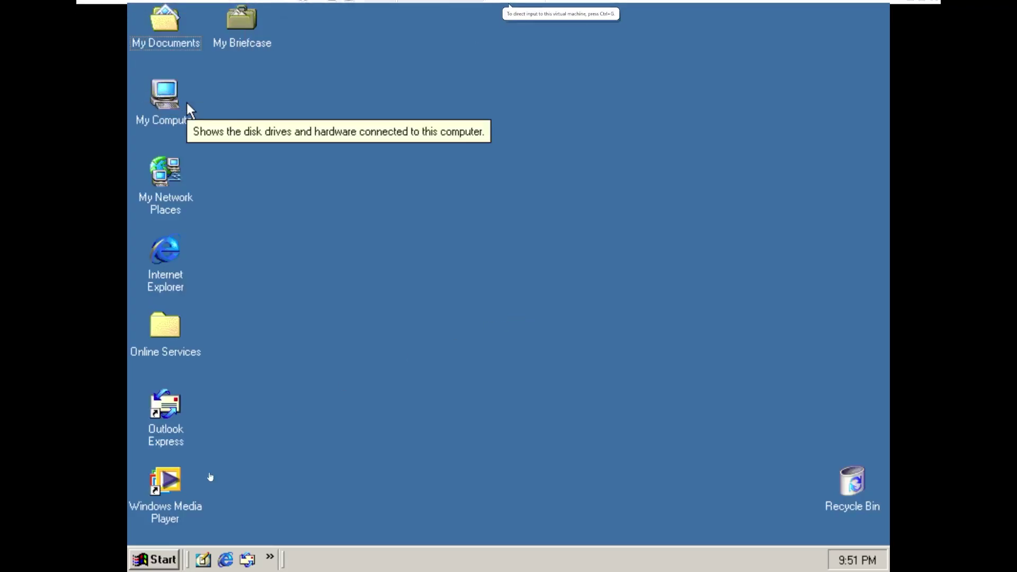
Step: Open Control Panel from Start > Settings, dismiss Getting Started, then close it
{"action": "left_click", "coordinate": [168, 559]}
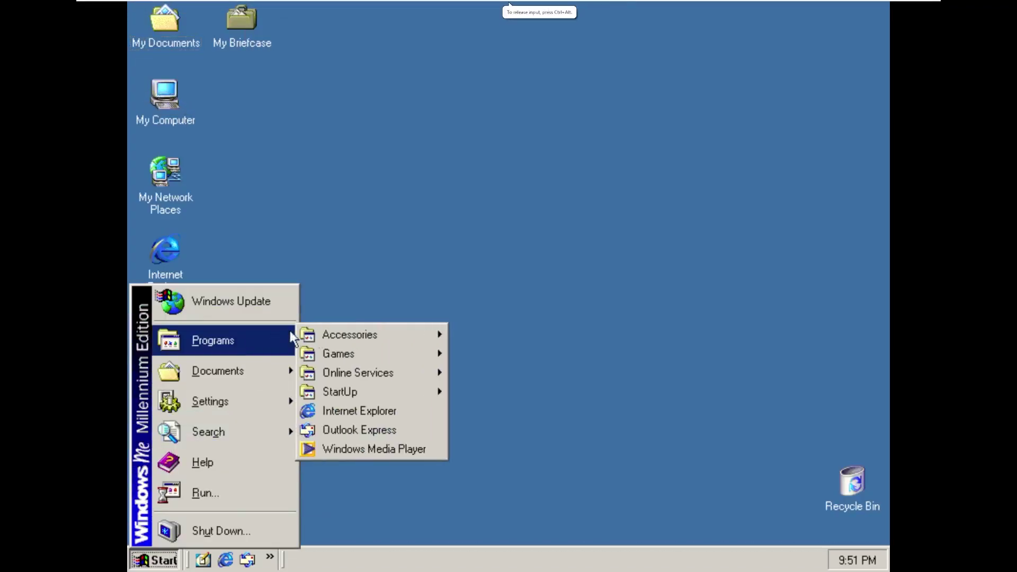
{"action": "mouse_move", "coordinate": [223, 401]}
{"action": "left_click", "coordinate": [339, 393]}
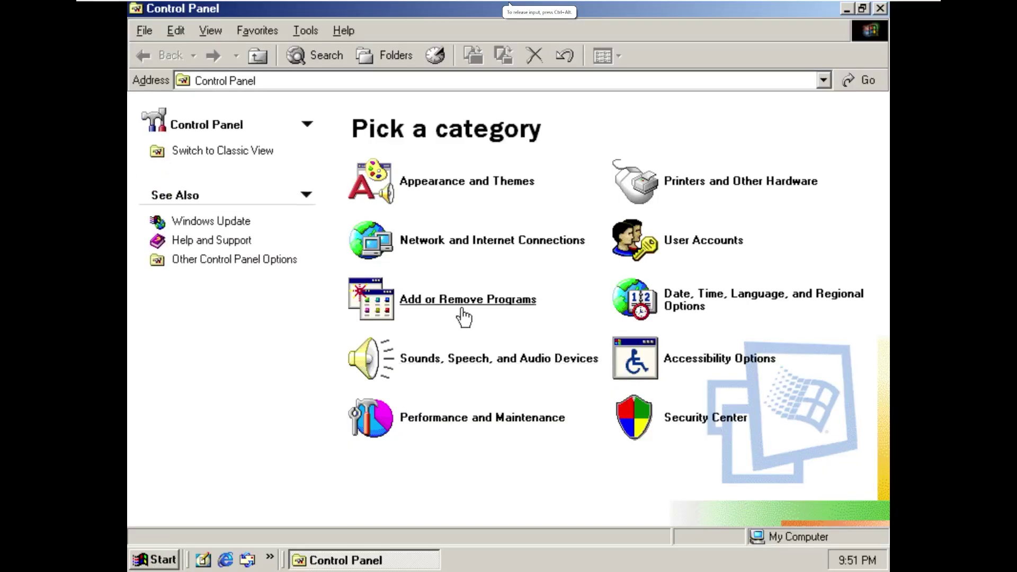
{"action": "left_click", "coordinate": [694, 416]}
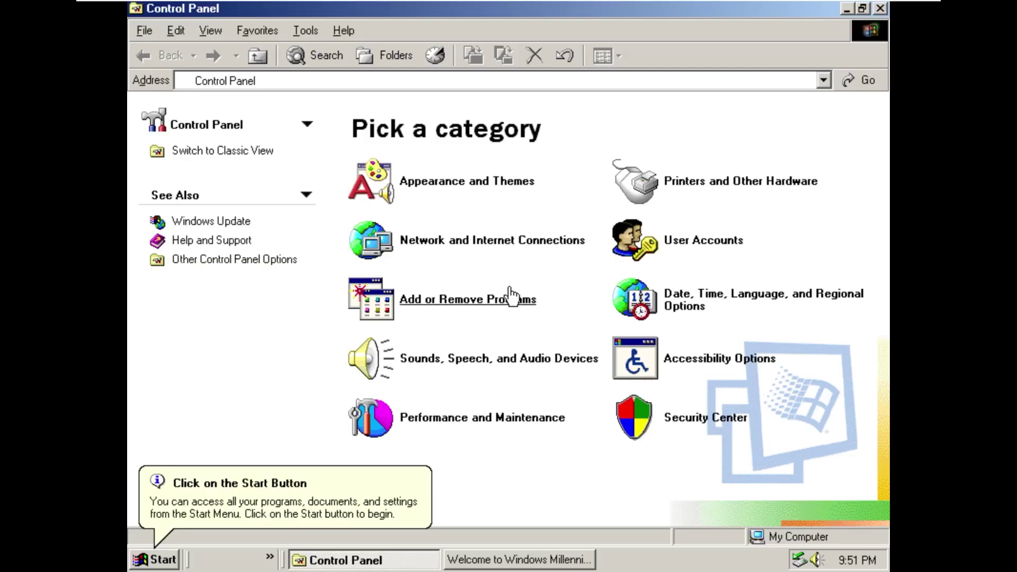
{"action": "key", "text": "alt+F4"}
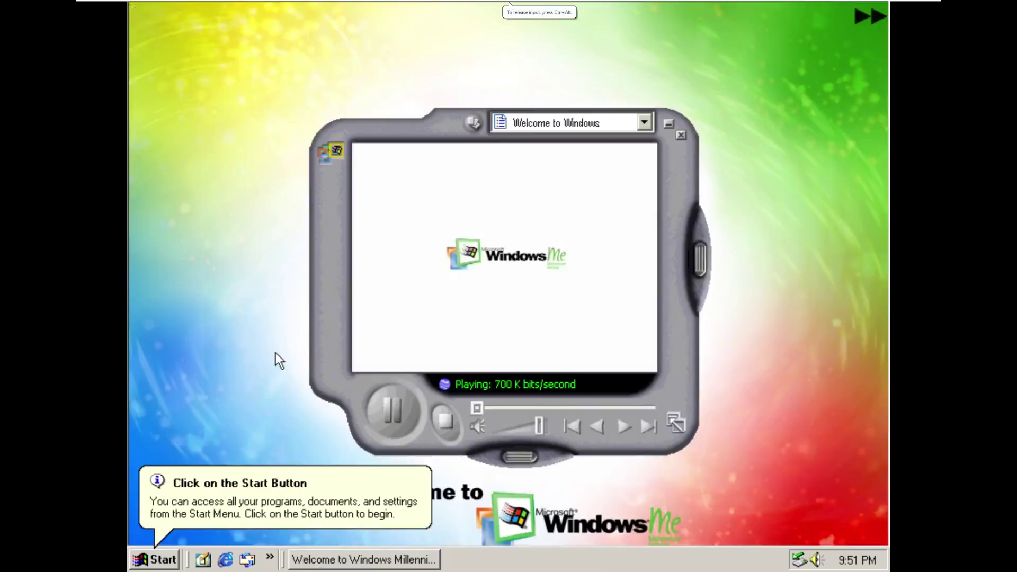
Step: Bring up the Welcome to Windows tour, skip its intro video, and open the player menu to exit
{"action": "left_click", "coordinate": [409, 559]}
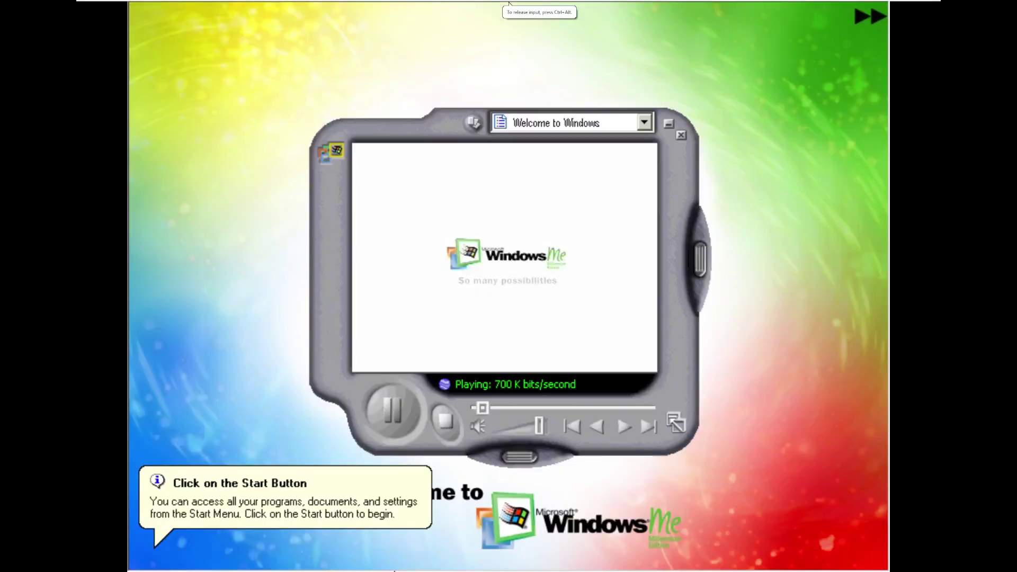
{"action": "key", "text": "super"}
{"action": "left_click", "coordinate": [355, 568]}
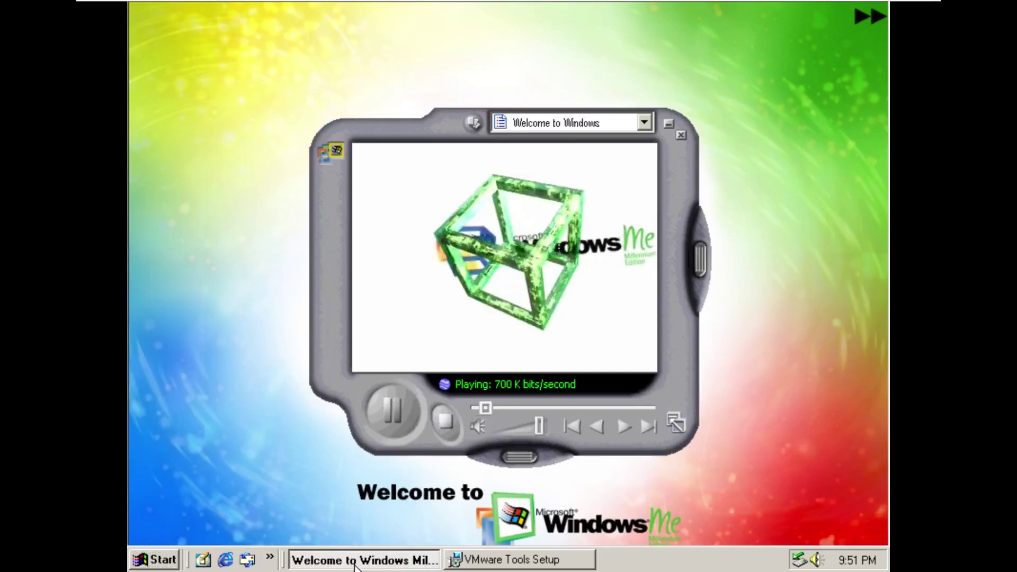
{"action": "right_click", "coordinate": [360, 561]}
{"action": "left_click", "coordinate": [313, 545]}
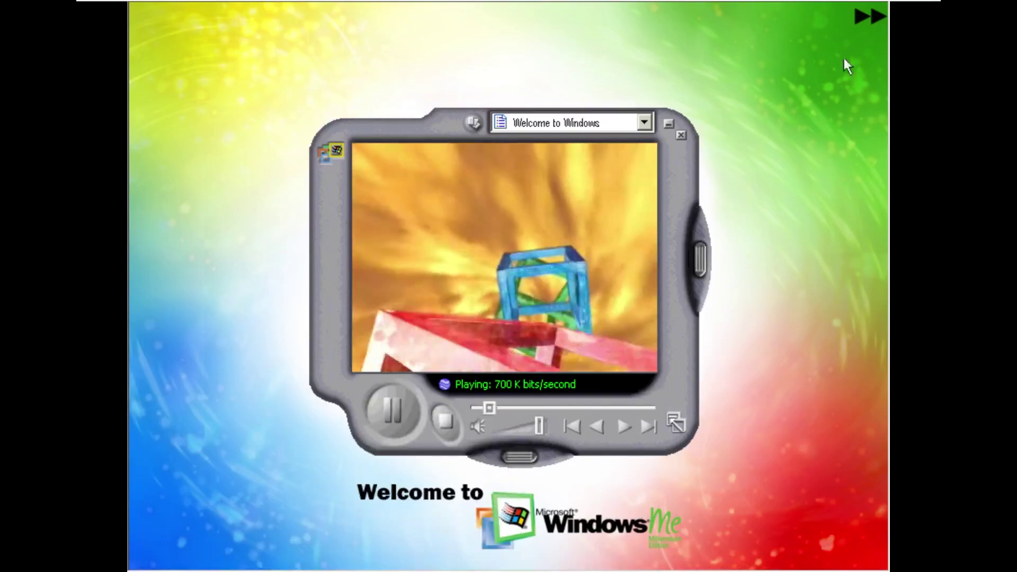
{"action": "left_click", "coordinate": [862, 16]}
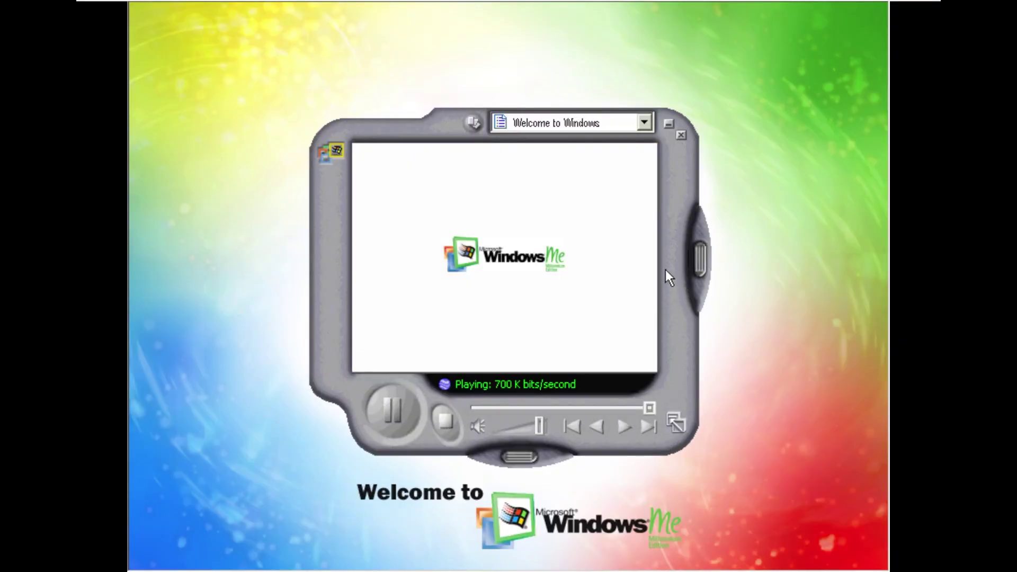
{"action": "right_click", "coordinate": [688, 268]}
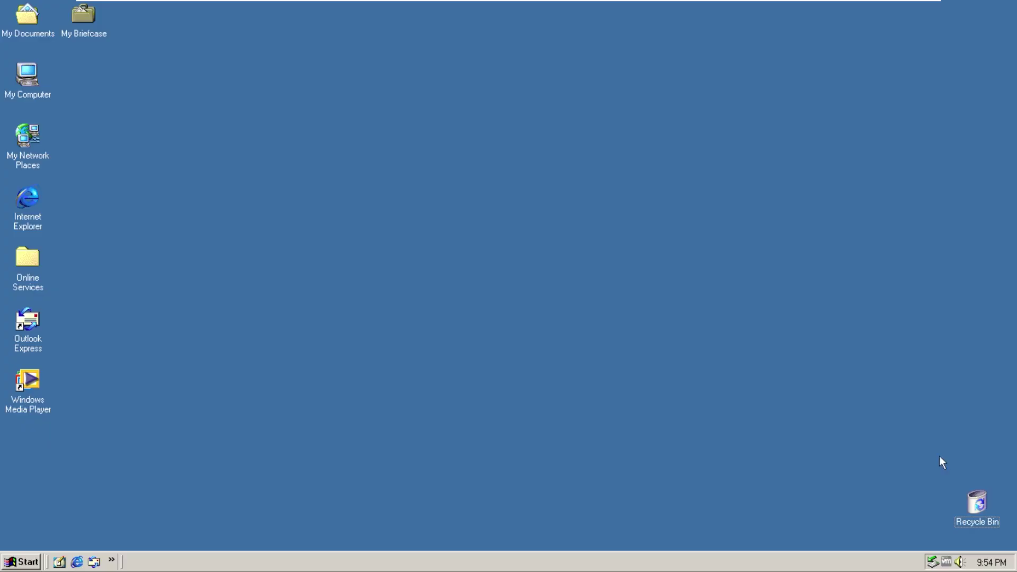
Step: Open and close My Briefcase and My Documents from the desktop
{"action": "double_click", "coordinate": [80, 16]}
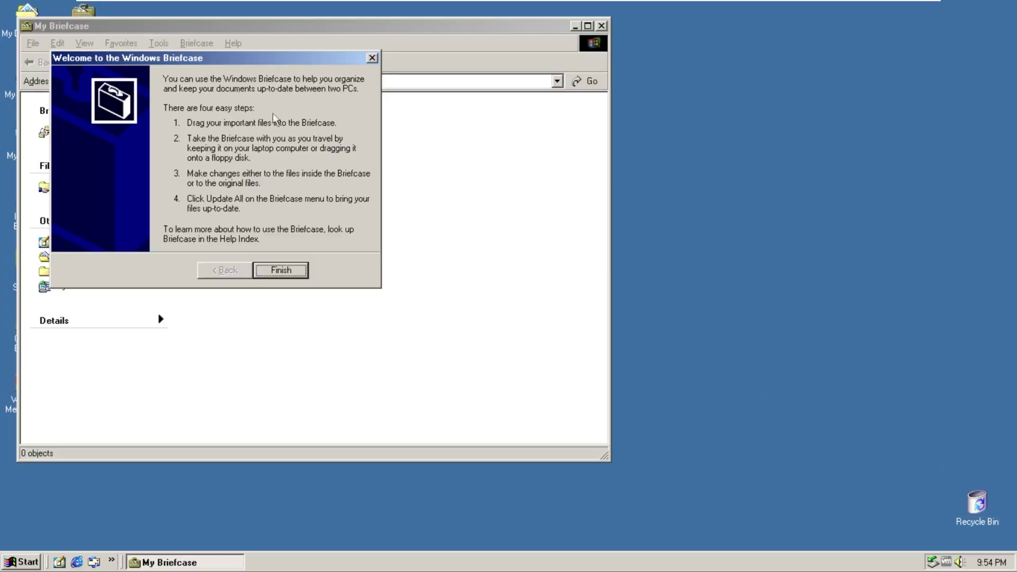
{"action": "left_click", "coordinate": [372, 57]}
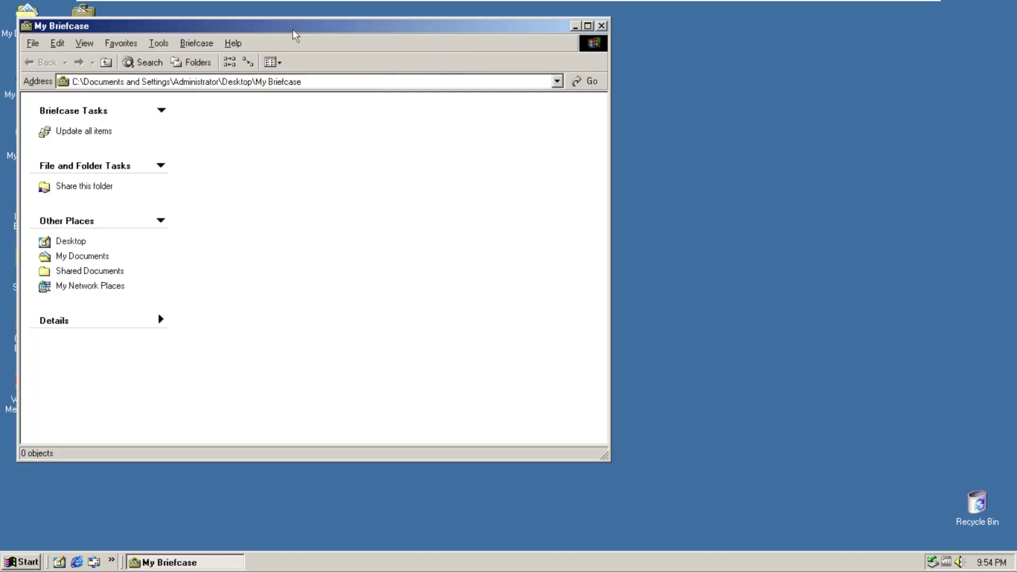
{"action": "left_click_drag", "start_coordinate": [292, 30], "coordinate": [556, 66]}
{"action": "left_click", "coordinate": [846, 58]}
{"action": "left_click", "coordinate": [24, 26]}
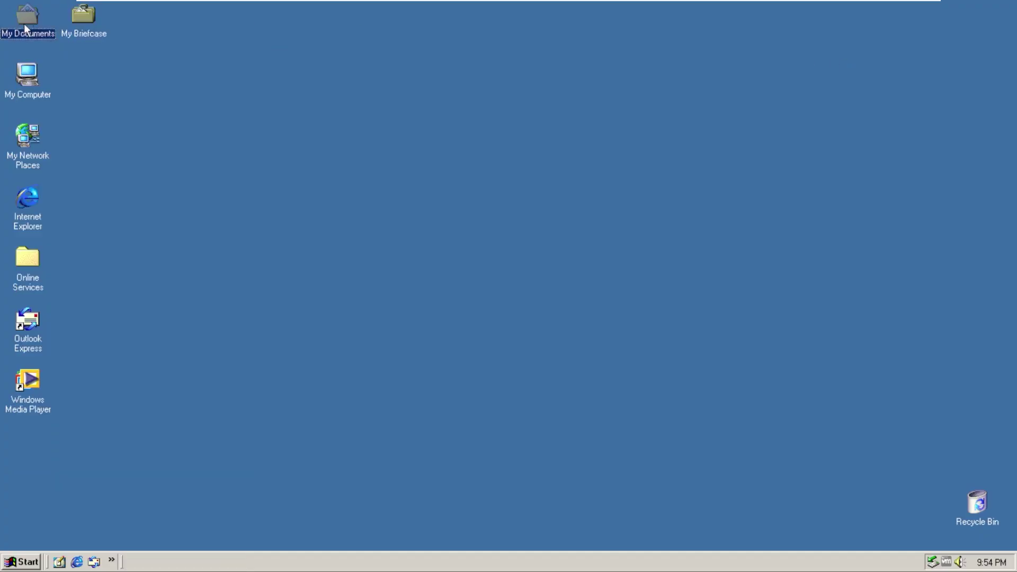
{"action": "double_click", "coordinate": [24, 23]}
{"action": "left_click", "coordinate": [651, 73]}
Step: View My Computer's System Properties, close them, and open My Network Places
{"action": "left_click", "coordinate": [14, 78]}
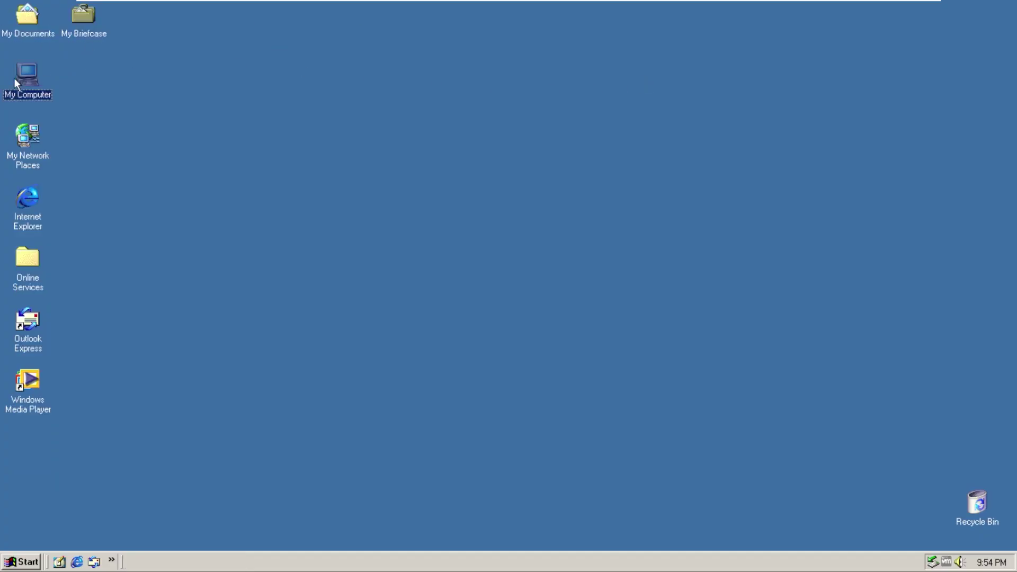
{"action": "right_click", "coordinate": [14, 78]}
{"action": "left_click", "coordinate": [63, 219]}
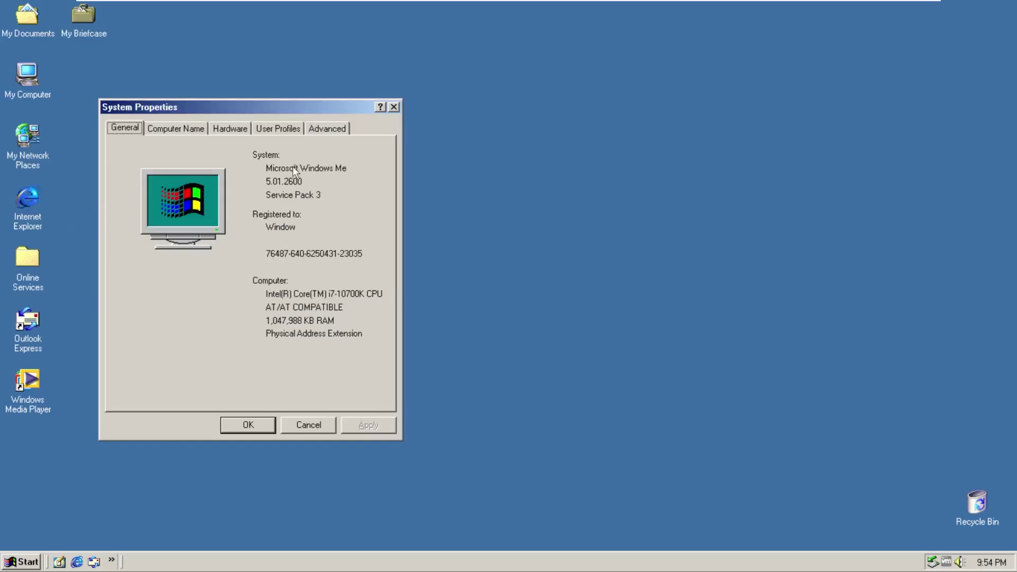
{"action": "left_click", "coordinate": [394, 107]}
{"action": "double_click", "coordinate": [18, 142]}
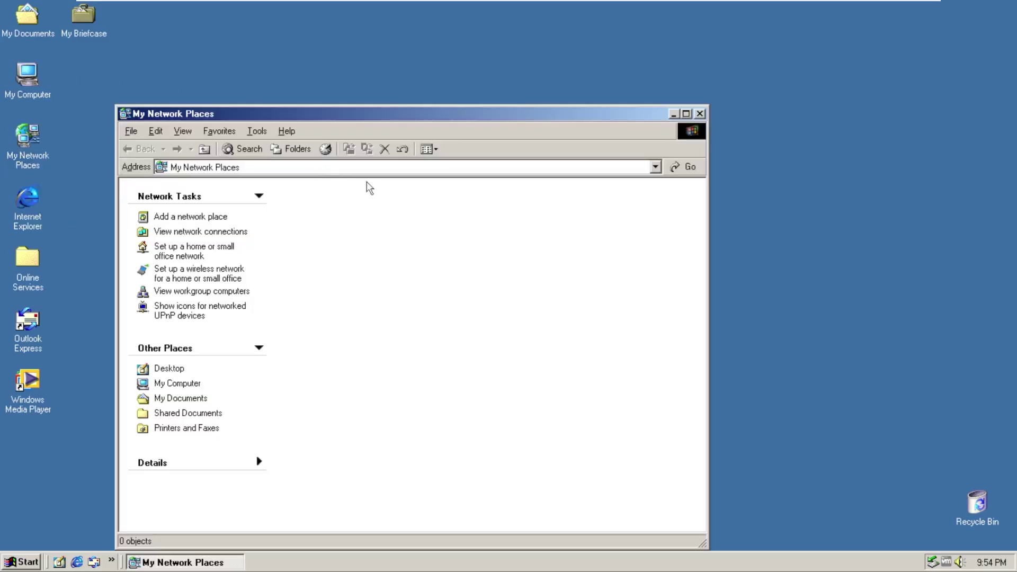
Step: Launch Internet Explorer and set up a manual LAN connection with auto proxy and no mail account
{"action": "left_click", "coordinate": [700, 113]}
{"action": "double_click", "coordinate": [25, 192]}
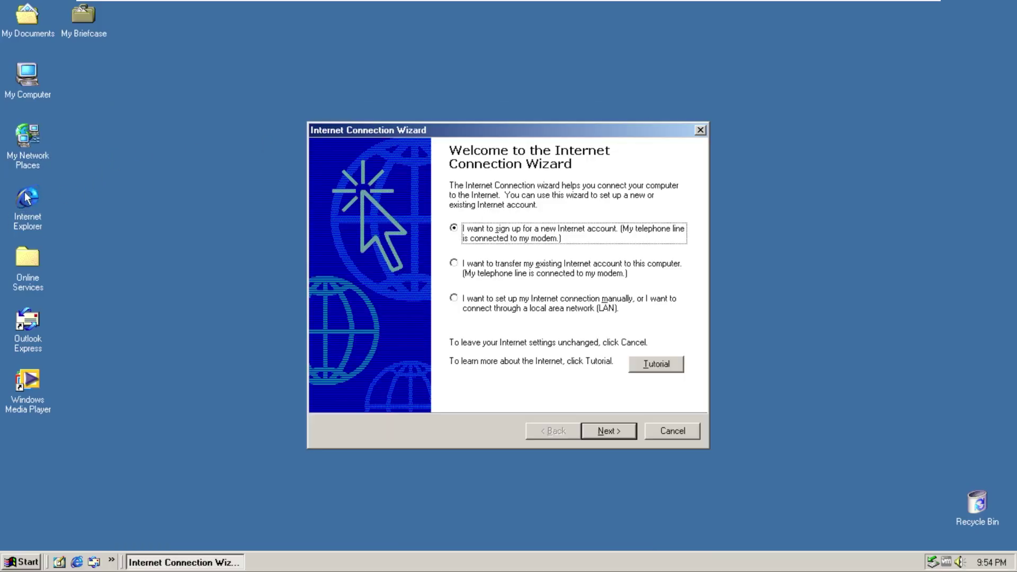
{"action": "left_click", "coordinate": [580, 308]}
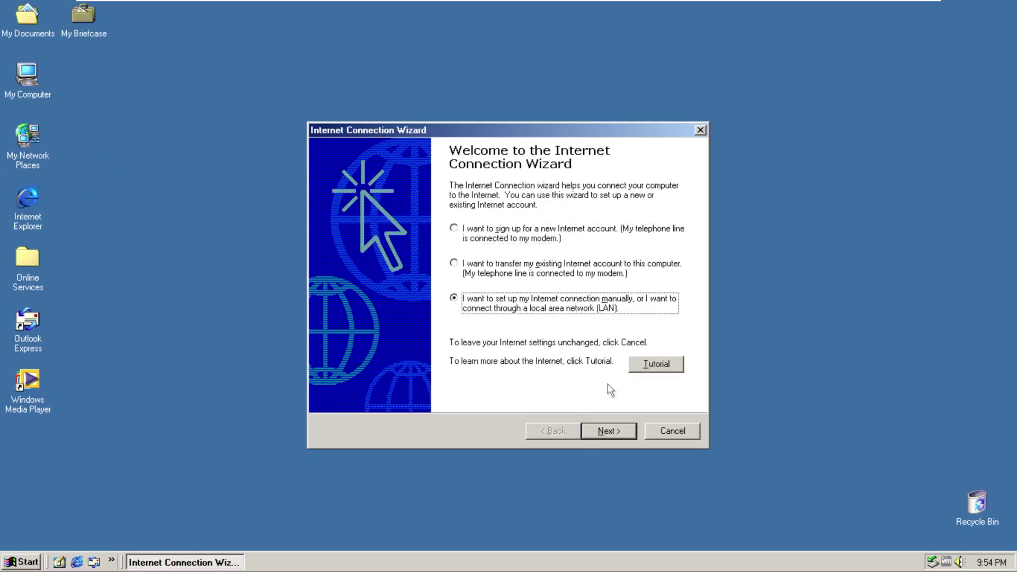
{"action": "left_click", "coordinate": [618, 431]}
{"action": "left_click", "coordinate": [495, 312]}
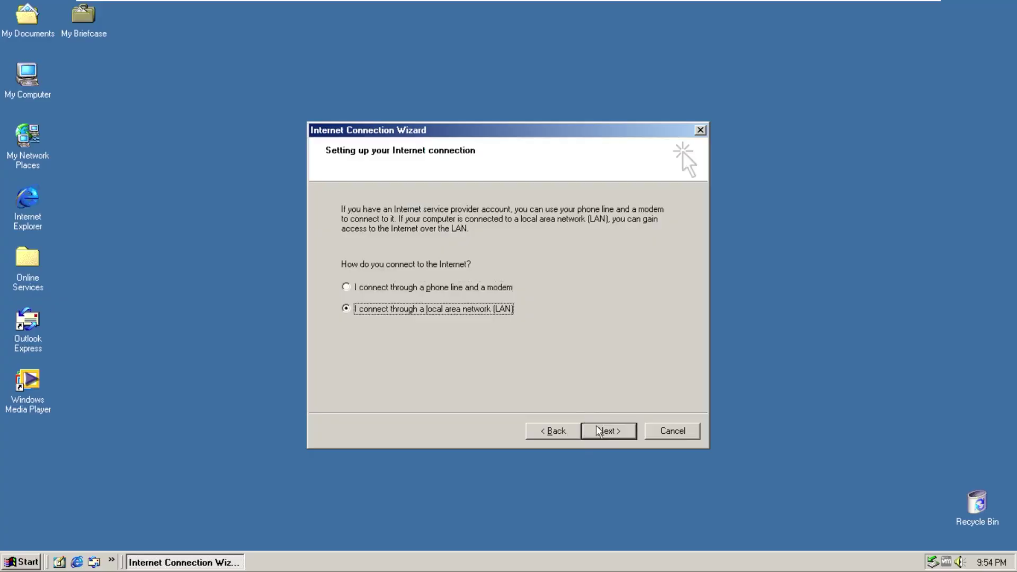
{"action": "left_click", "coordinate": [599, 430]}
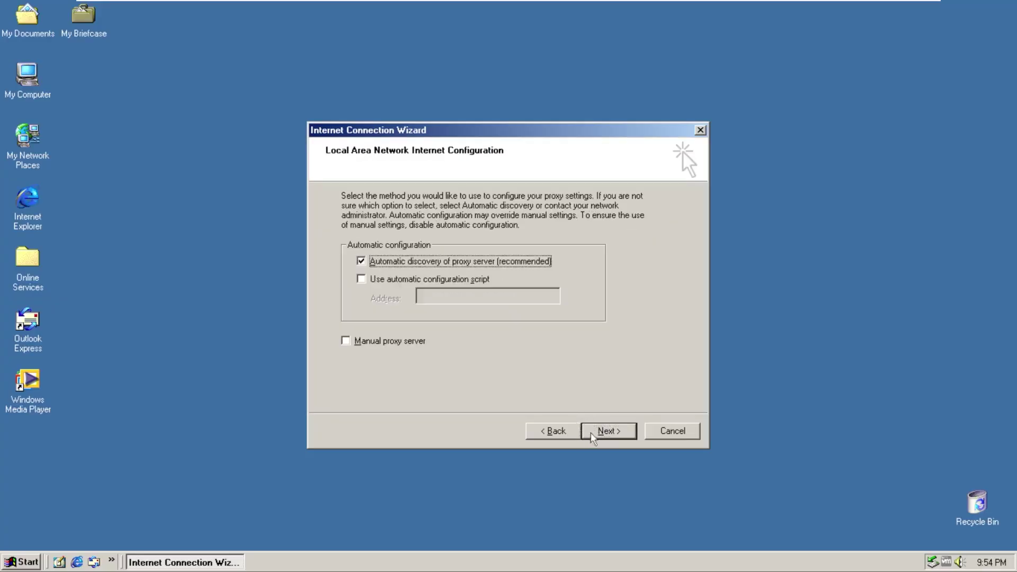
{"action": "left_click", "coordinate": [609, 431]}
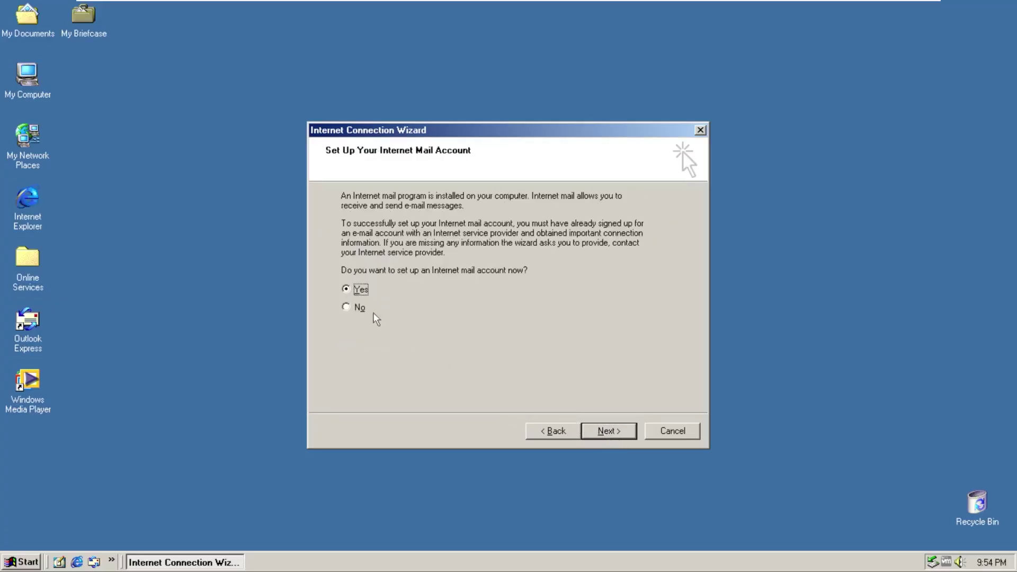
{"action": "left_click", "coordinate": [374, 316]}
{"action": "left_click", "coordinate": [609, 431]}
{"action": "left_click", "coordinate": [609, 430]}
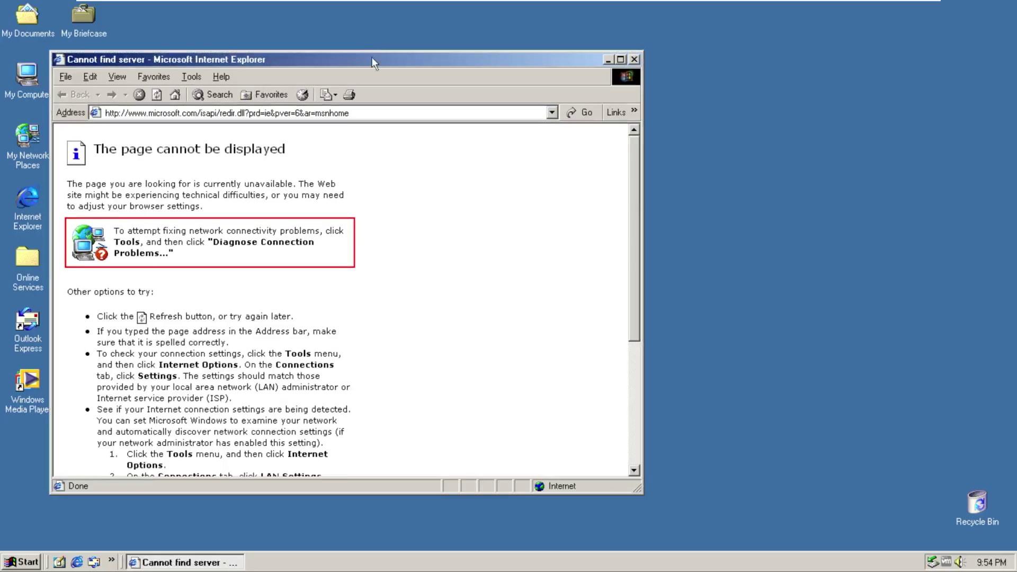
Step: Check the version under Help > About Internet Explorer, then close the browser
{"action": "left_click_drag", "start_coordinate": [275, 59], "coordinate": [356, 61]}
{"action": "left_click", "coordinate": [301, 78]}
{"action": "left_click", "coordinate": [334, 164]}
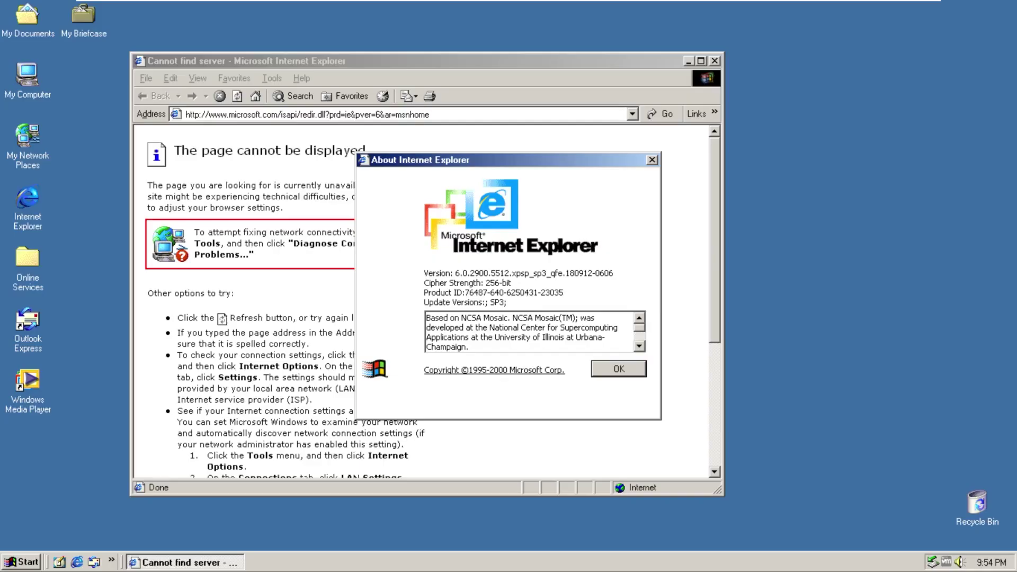
{"action": "left_click", "coordinate": [604, 369]}
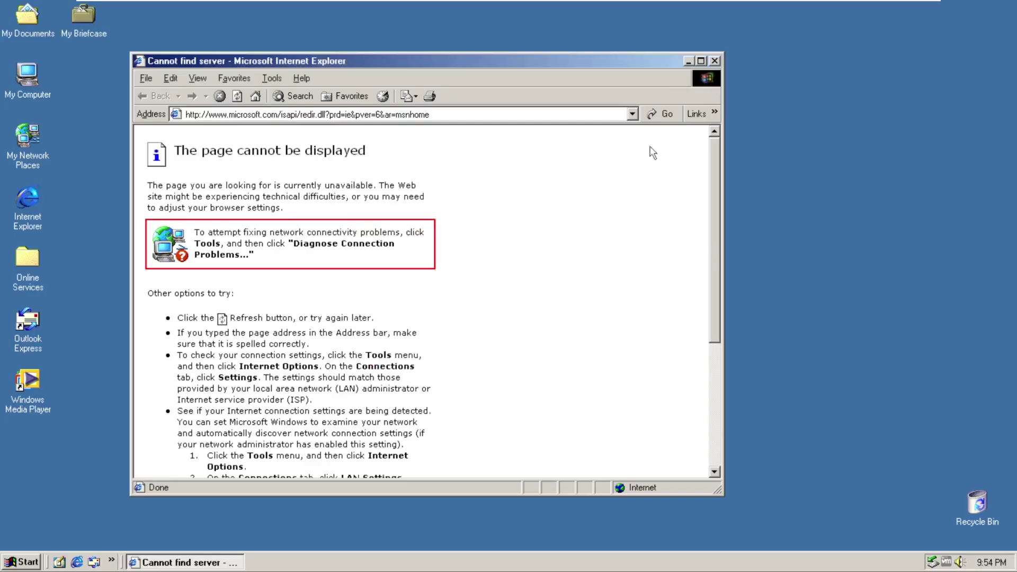
{"action": "left_click", "coordinate": [715, 61]}
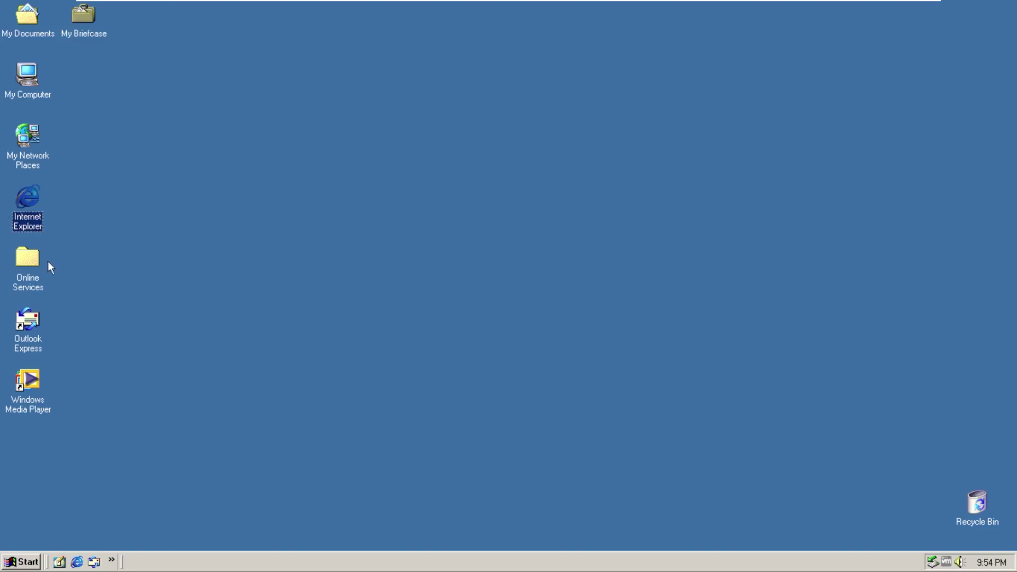
{"action": "double_click", "coordinate": [34, 262]}
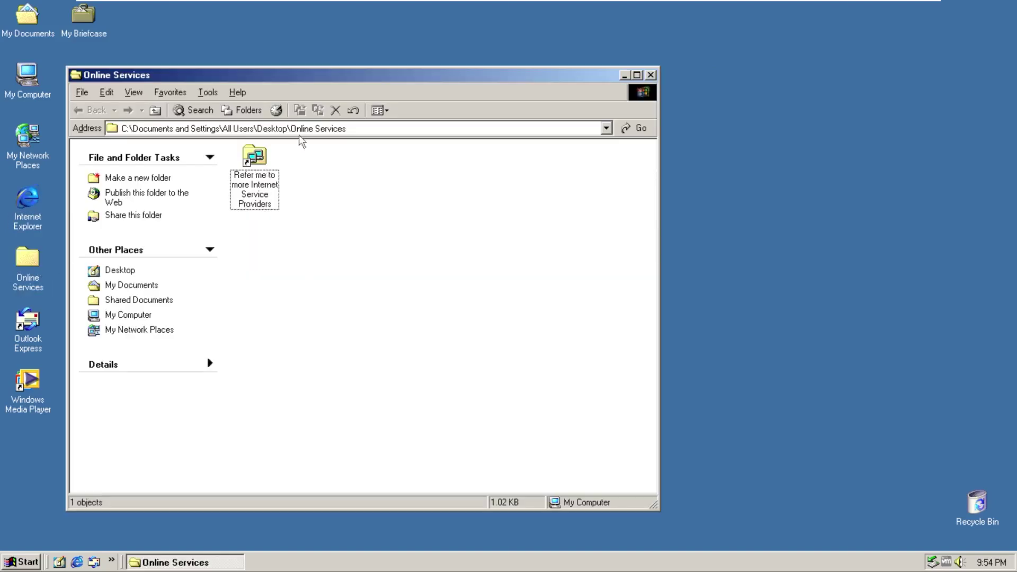
{"action": "left_click_drag", "start_coordinate": [316, 74], "coordinate": [452, 85]}
{"action": "double_click", "coordinate": [395, 175]}
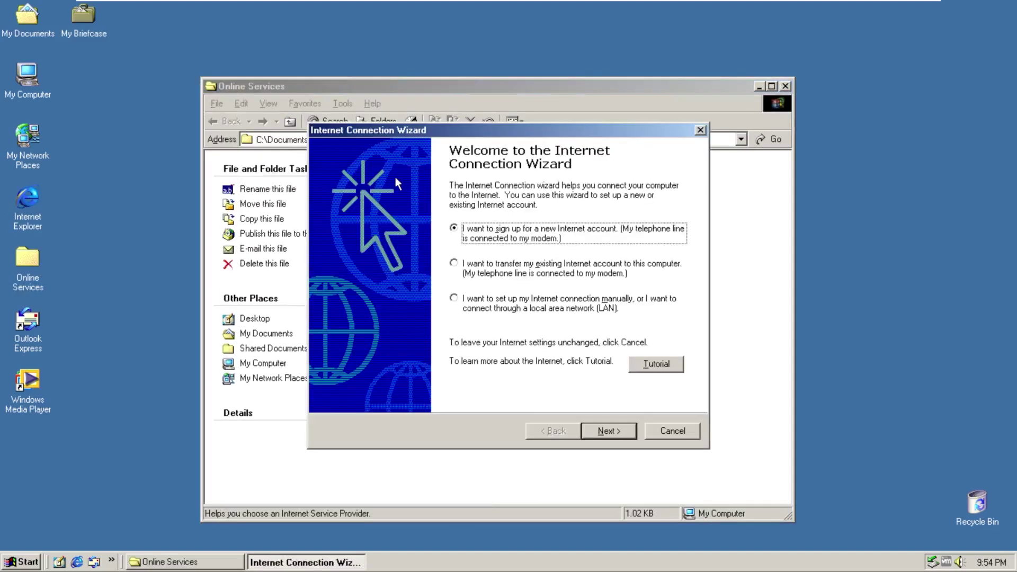
{"action": "left_click", "coordinate": [700, 130]}
{"action": "left_click", "coordinate": [497, 319]}
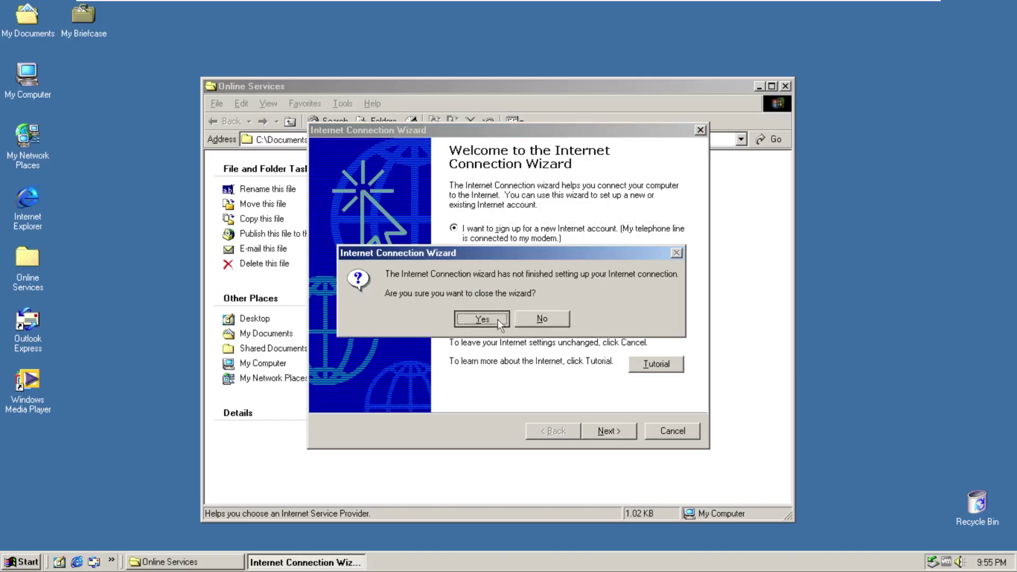
{"action": "left_click", "coordinate": [395, 297]}
{"action": "left_click", "coordinate": [785, 87]}
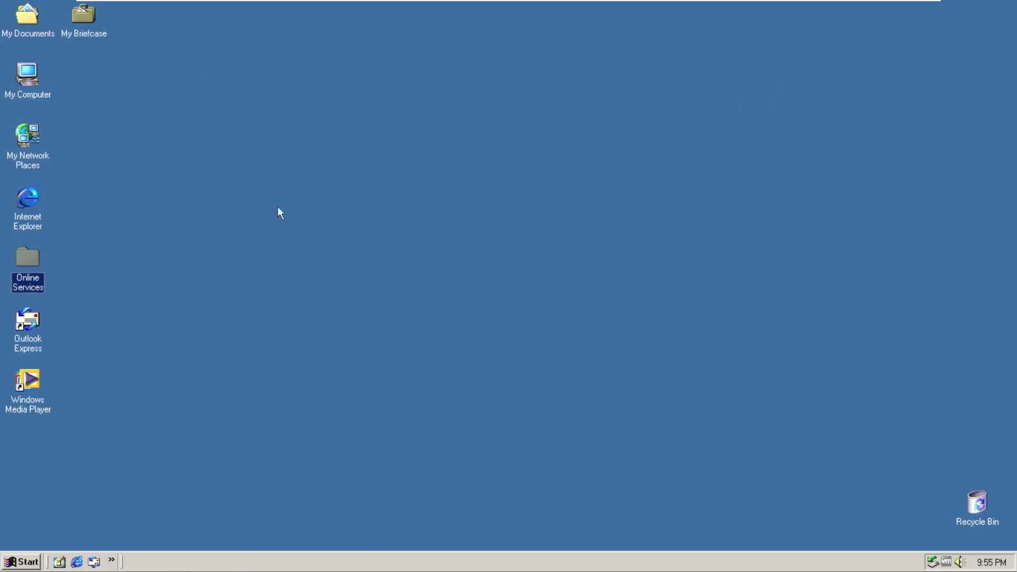
{"action": "double_click", "coordinate": [29, 326]}
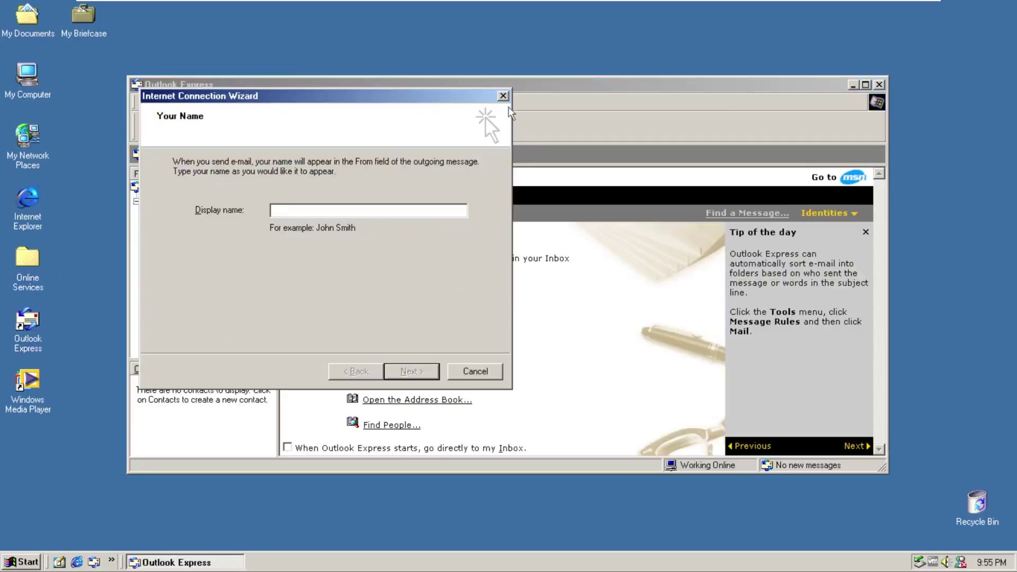
{"action": "left_click", "coordinate": [503, 96]}
{"action": "left_click", "coordinate": [480, 319]}
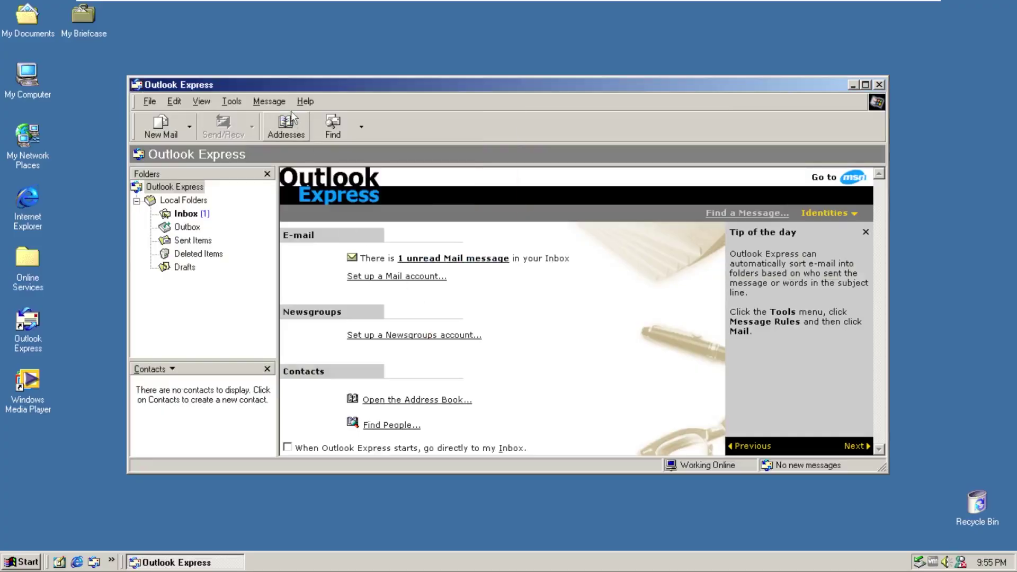
{"action": "left_click", "coordinate": [306, 101]}
{"action": "left_click", "coordinate": [313, 168]}
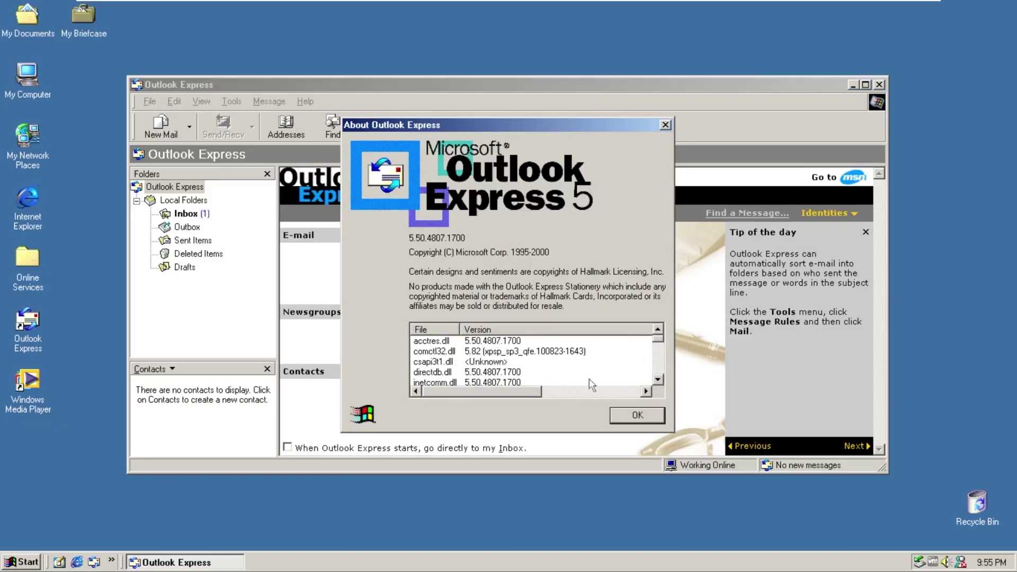
{"action": "left_click", "coordinate": [637, 415]}
{"action": "left_click", "coordinate": [879, 85]}
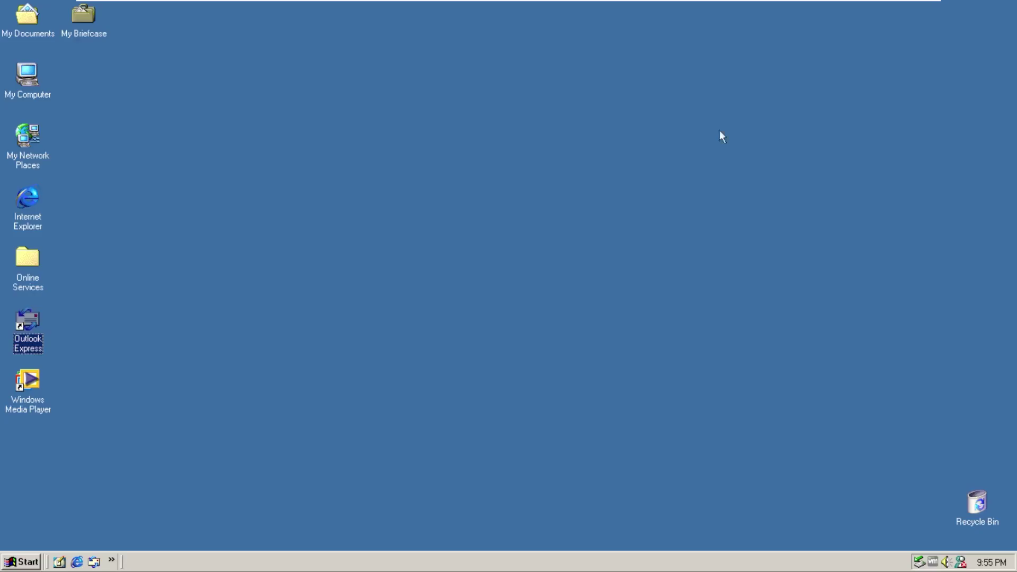
{"action": "double_click", "coordinate": [30, 384]}
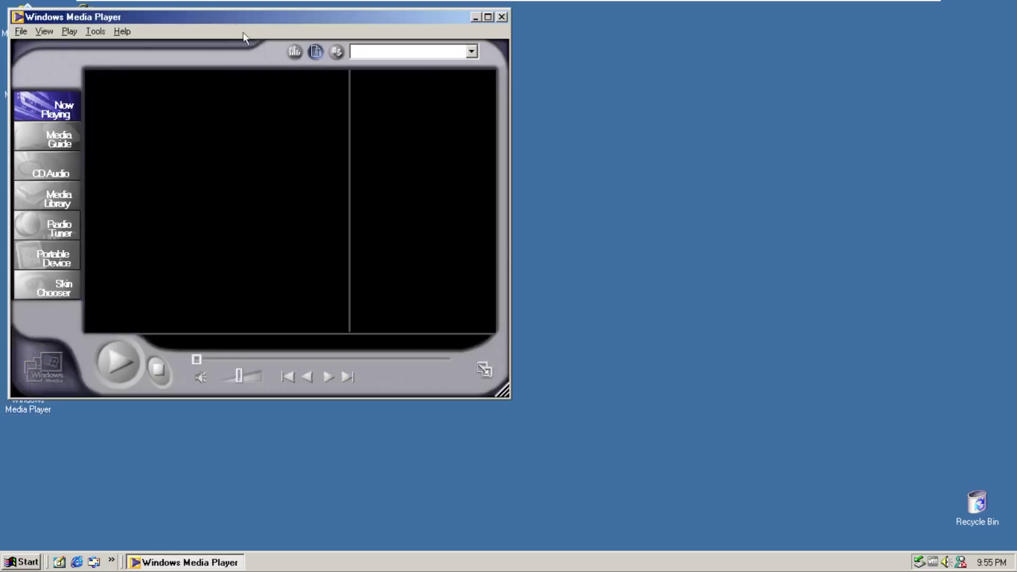
{"action": "left_click_drag", "start_coordinate": [235, 16], "coordinate": [494, 106]}
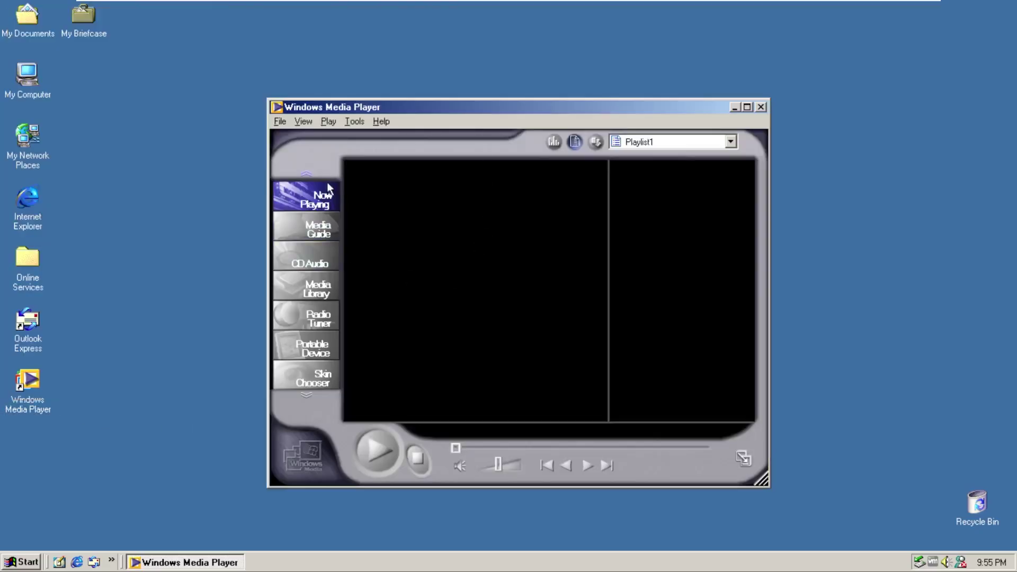
{"action": "left_click_drag", "start_coordinate": [761, 480], "coordinate": [861, 513]}
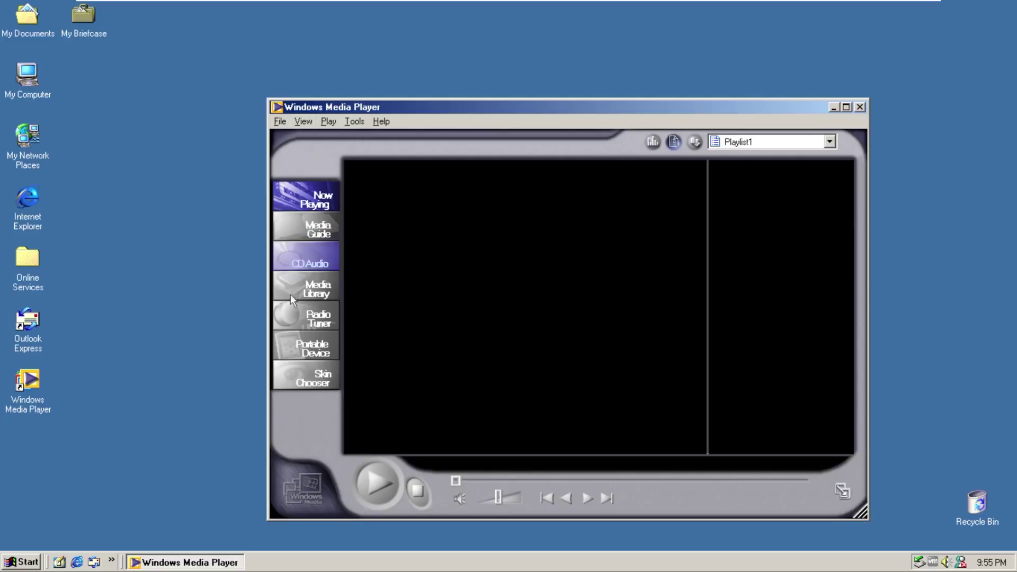
{"action": "left_click", "coordinate": [303, 487]}
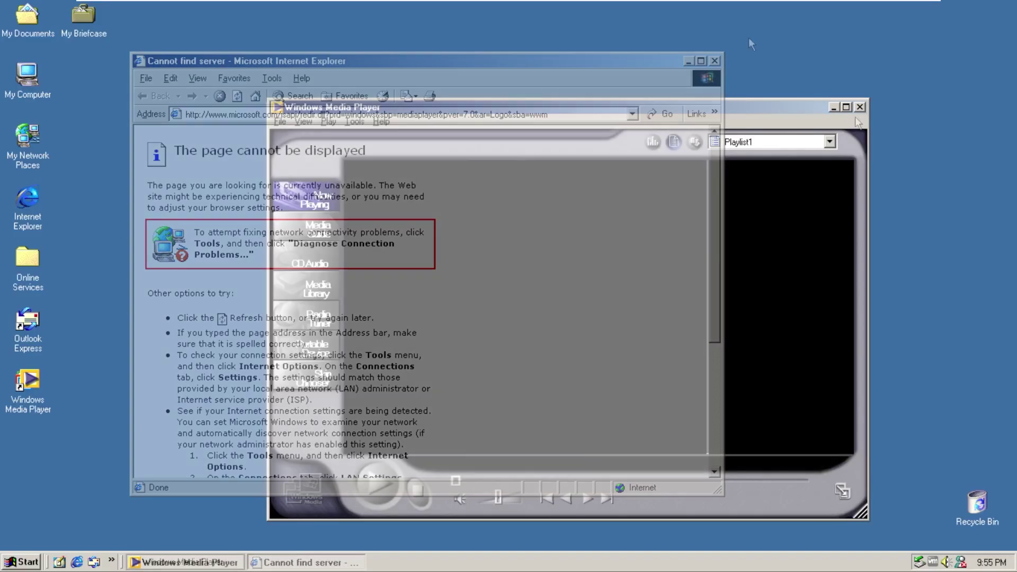
{"action": "left_click", "coordinate": [860, 107]}
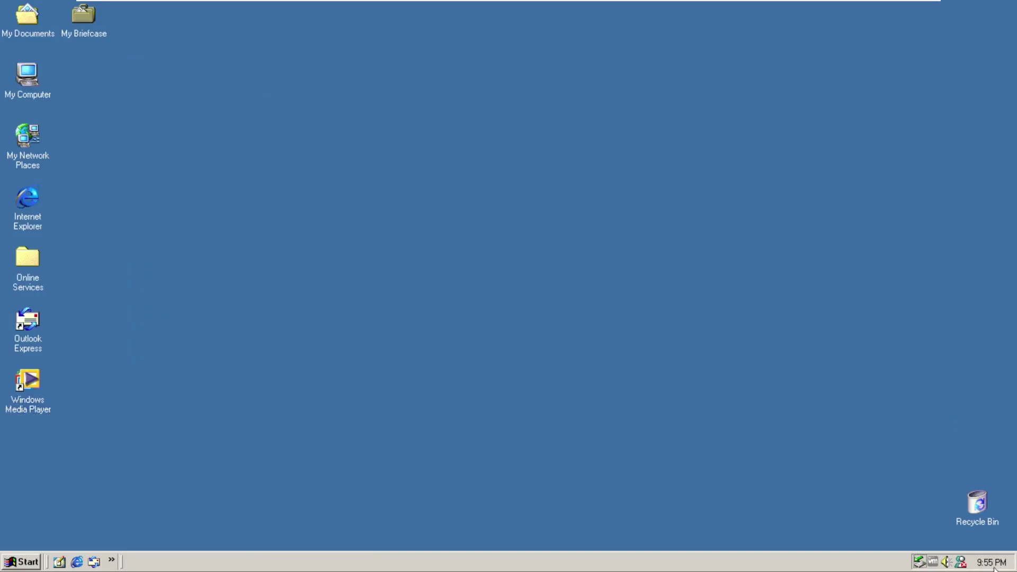
{"action": "right_click", "coordinate": [960, 563]}
{"action": "left_click", "coordinate": [811, 495]}
{"action": "left_click", "coordinate": [946, 562]}
{"action": "left_click", "coordinate": [887, 493]}
{"action": "left_click", "coordinate": [922, 562]}
{"action": "left_click", "coordinate": [593, 419]}
{"action": "left_click", "coordinate": [112, 563]}
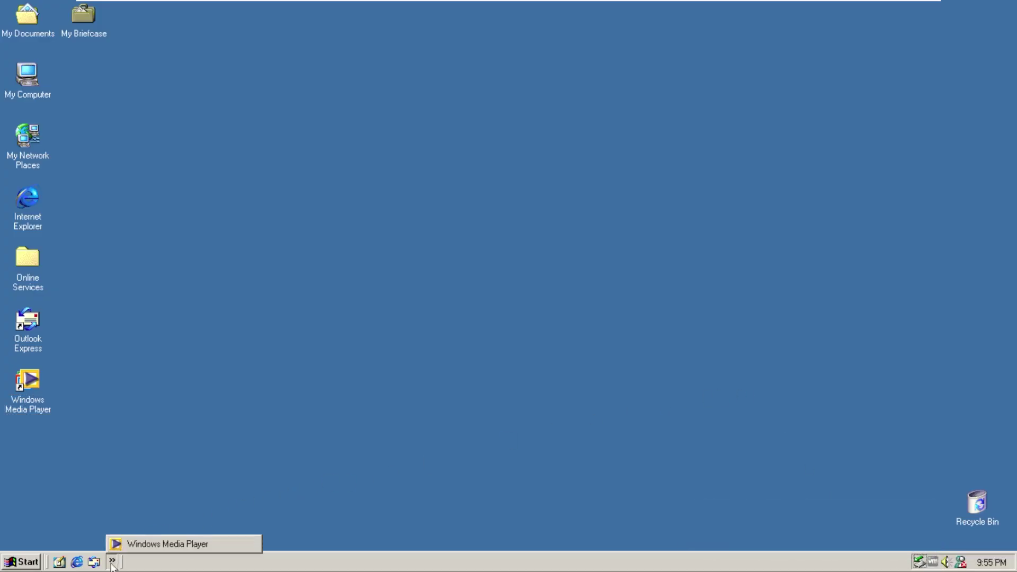
{"action": "left_click", "coordinate": [60, 562]}
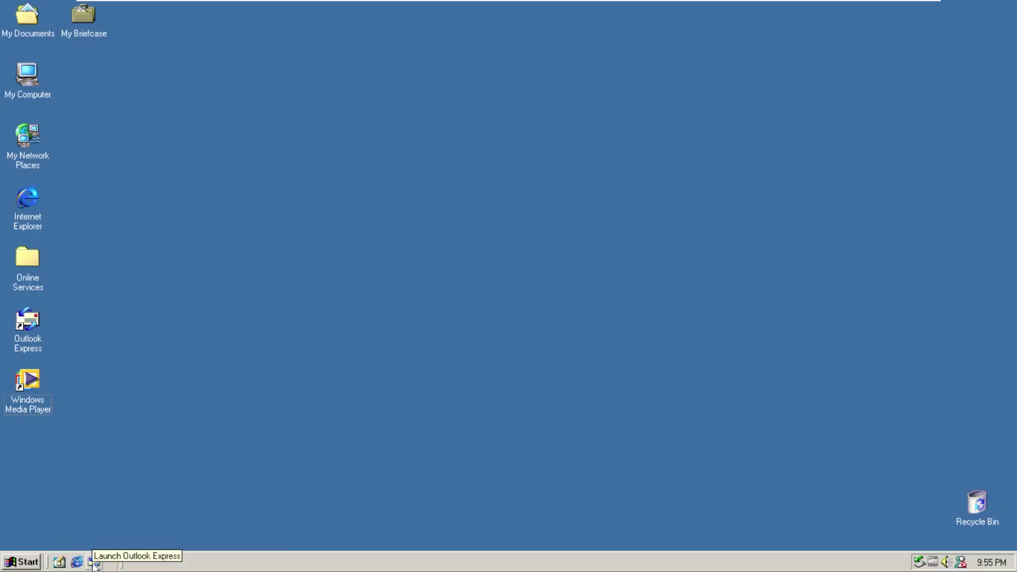
{"action": "left_click", "coordinate": [112, 562]}
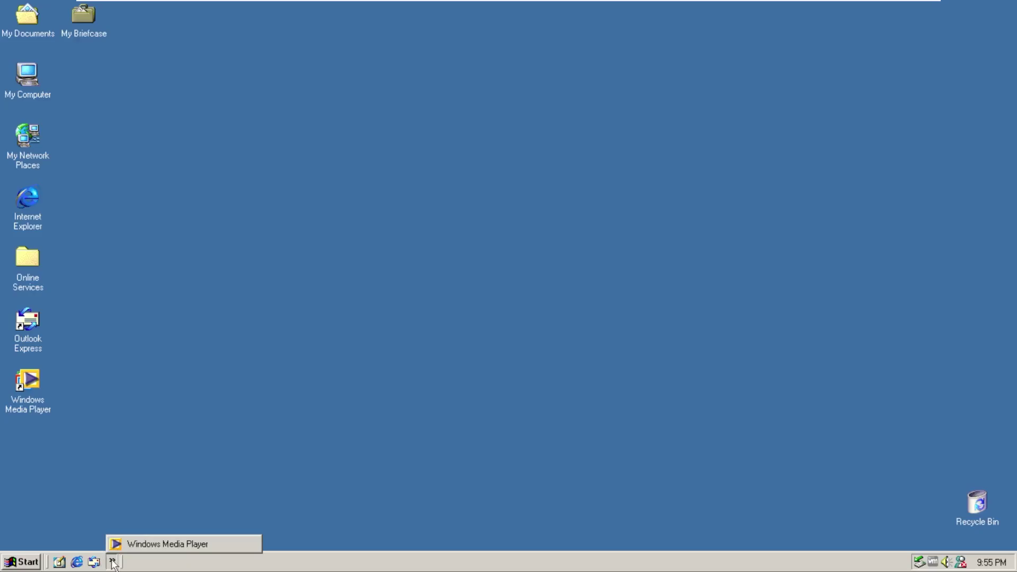
{"action": "left_click", "coordinate": [87, 530]}
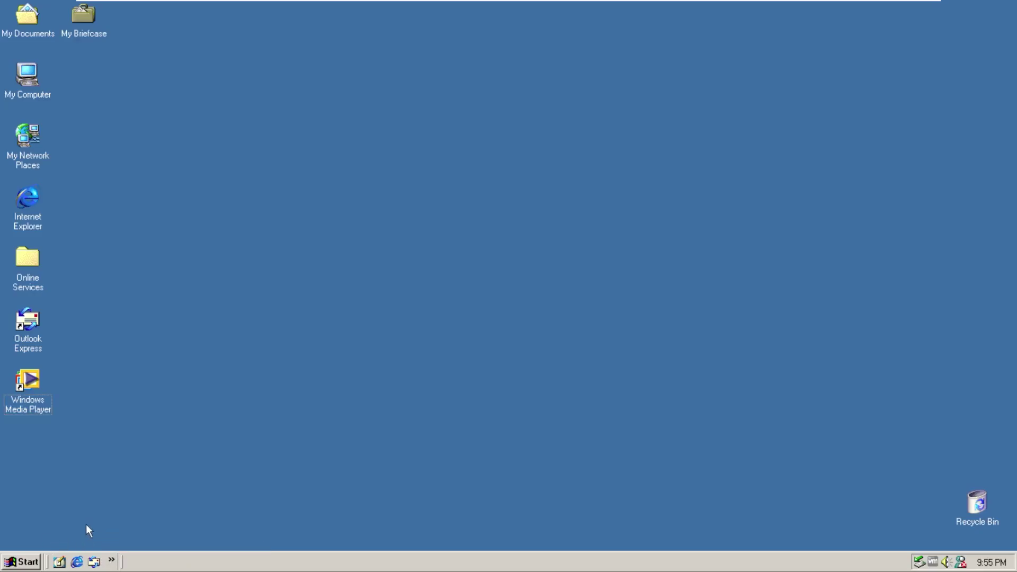
{"action": "left_click", "coordinate": [112, 562]}
{"action": "left_click", "coordinate": [122, 506]}
Step: Try Windows Update from the Start menu, then close the browser's error page
{"action": "left_click", "coordinate": [29, 560]}
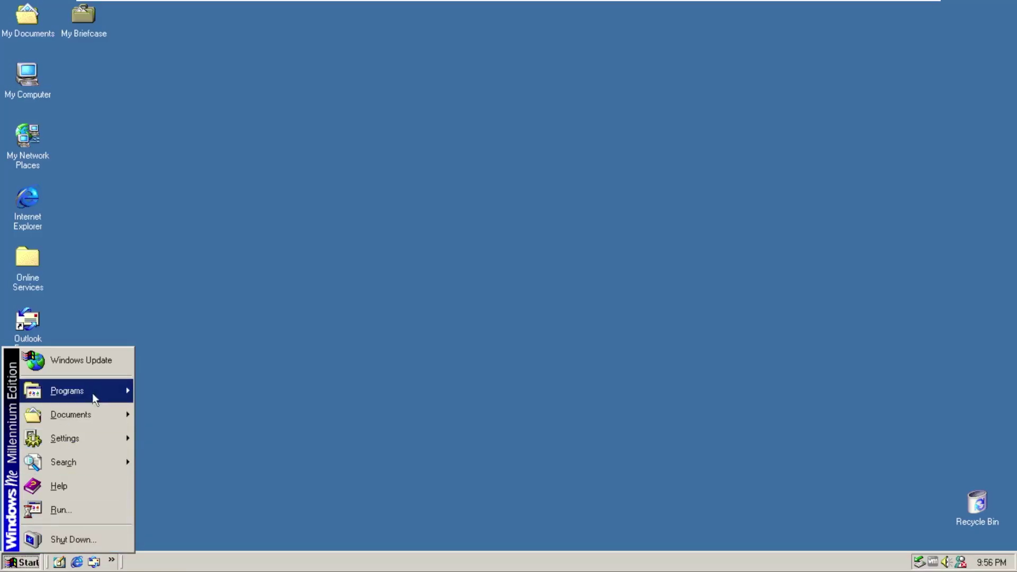
{"action": "left_click", "coordinate": [92, 366]}
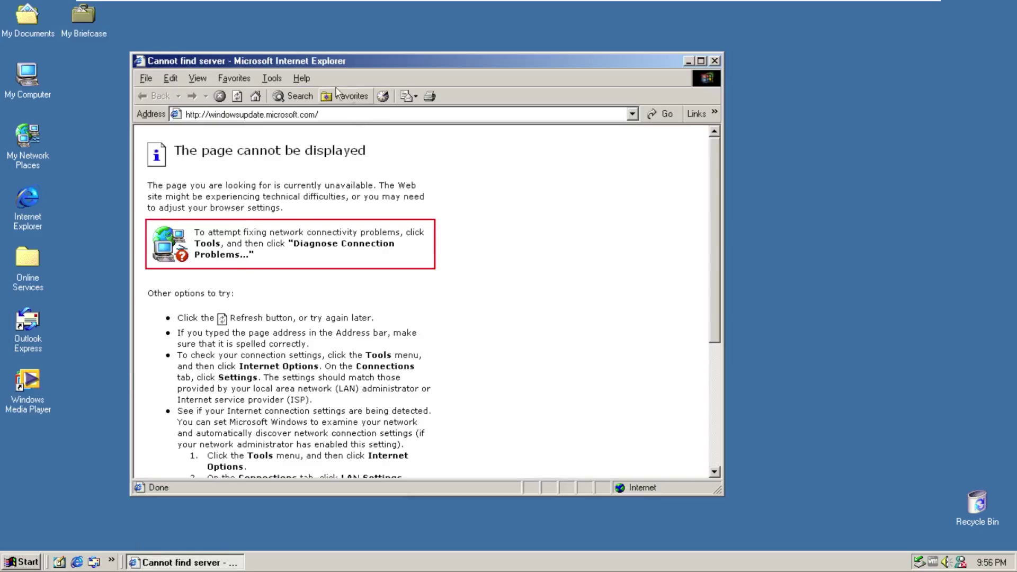
{"action": "left_click", "coordinate": [345, 115]}
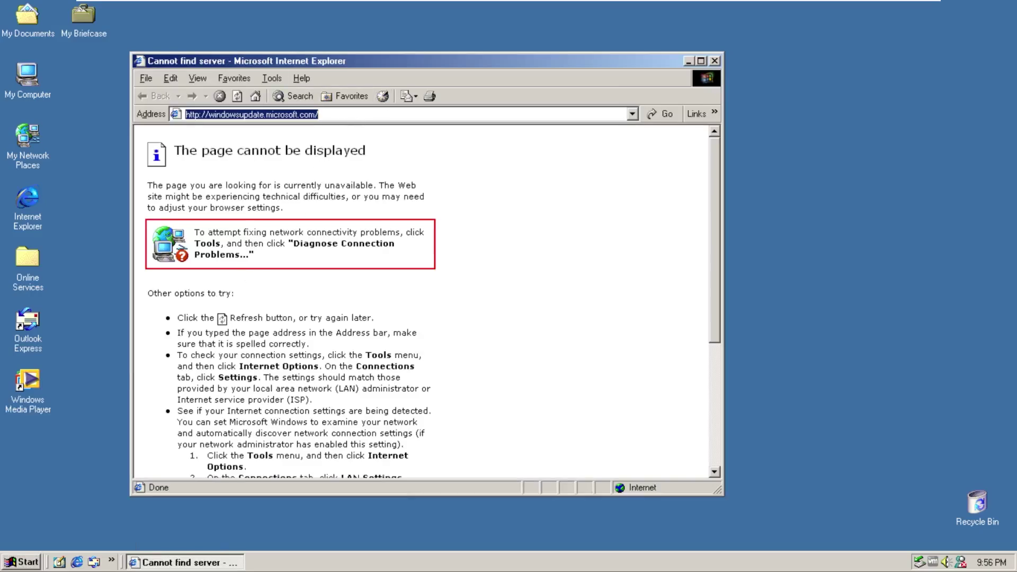
{"action": "left_click", "coordinate": [715, 60]}
Step: Launch Paint from Programs > Accessories and draw 'Me' freehand on the canvas
{"action": "left_click", "coordinate": [21, 562]}
{"action": "mouse_move", "coordinate": [102, 400]}
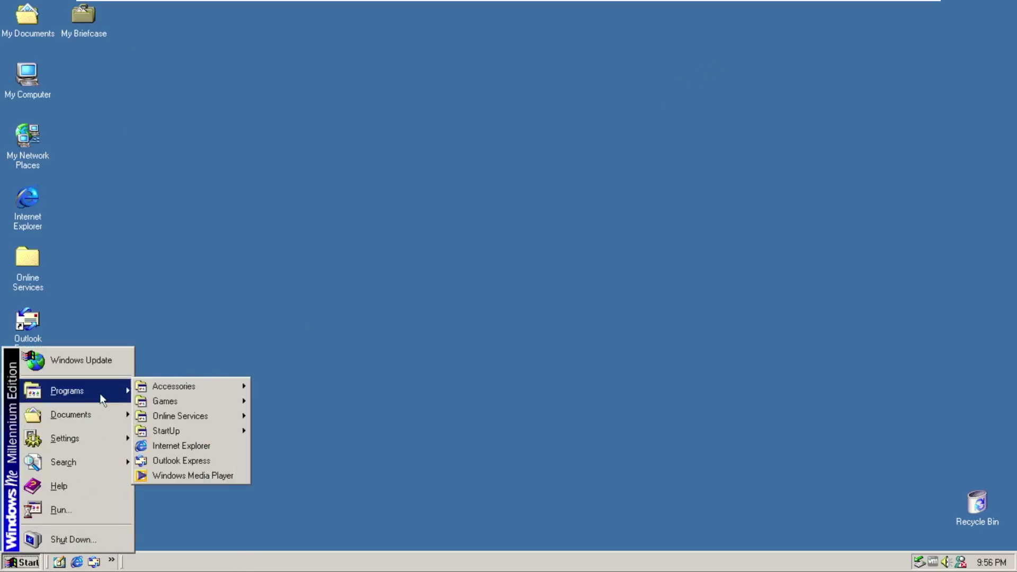
{"action": "mouse_move", "coordinate": [151, 390]}
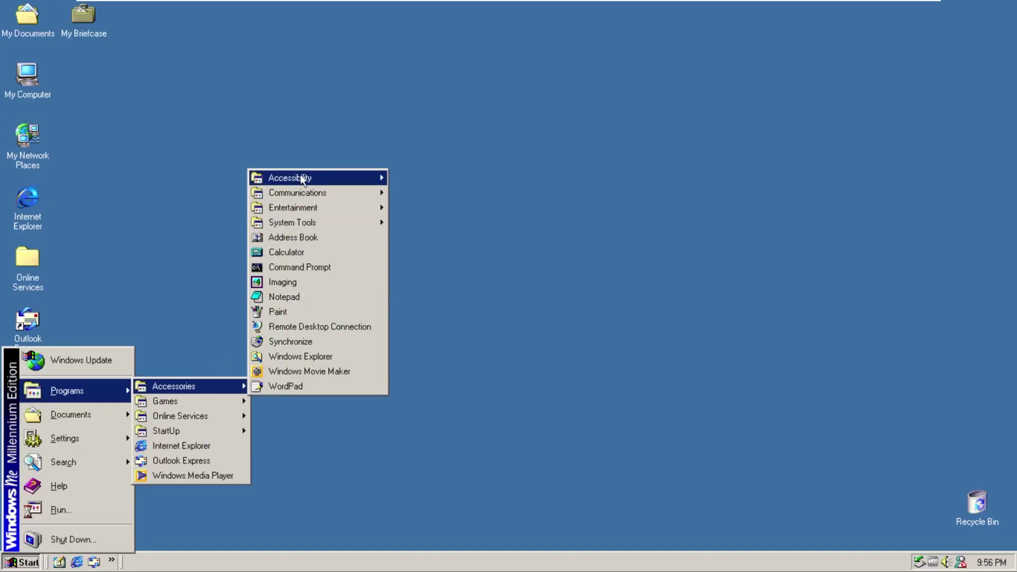
{"action": "mouse_move", "coordinate": [310, 195]}
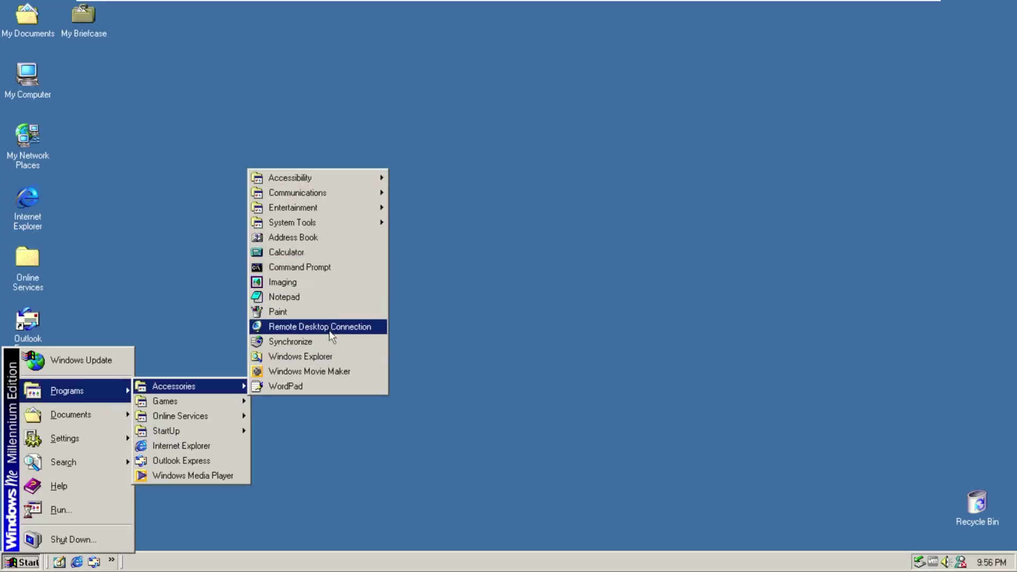
{"action": "left_click", "coordinate": [327, 312]}
{"action": "mouse_move", "coordinate": [66, 143]}
{"action": "left_mouse_down"}
{"action": "mouse_move", "coordinate": [72, 106]}
{"action": "mouse_move", "coordinate": [106, 142]}
{"action": "mouse_move", "coordinate": [61, 147]}
{"action": "left_mouse_up"}
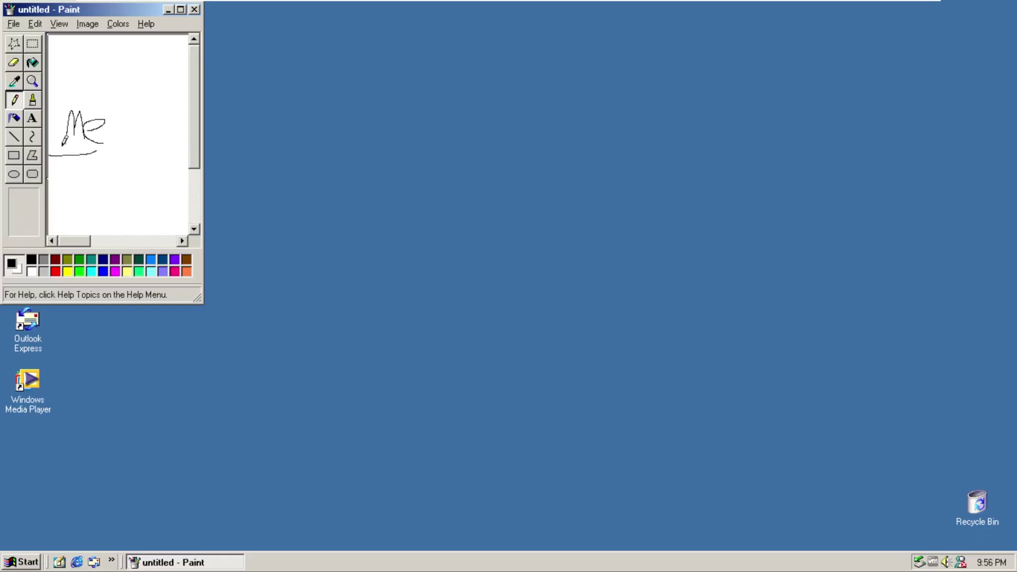
Step: Close Paint without saving, then launch Internet Hearts from Games and quit its launch screen
{"action": "left_click", "coordinate": [195, 9]}
{"action": "left_click", "coordinate": [101, 177]}
{"action": "left_click", "coordinate": [20, 562]}
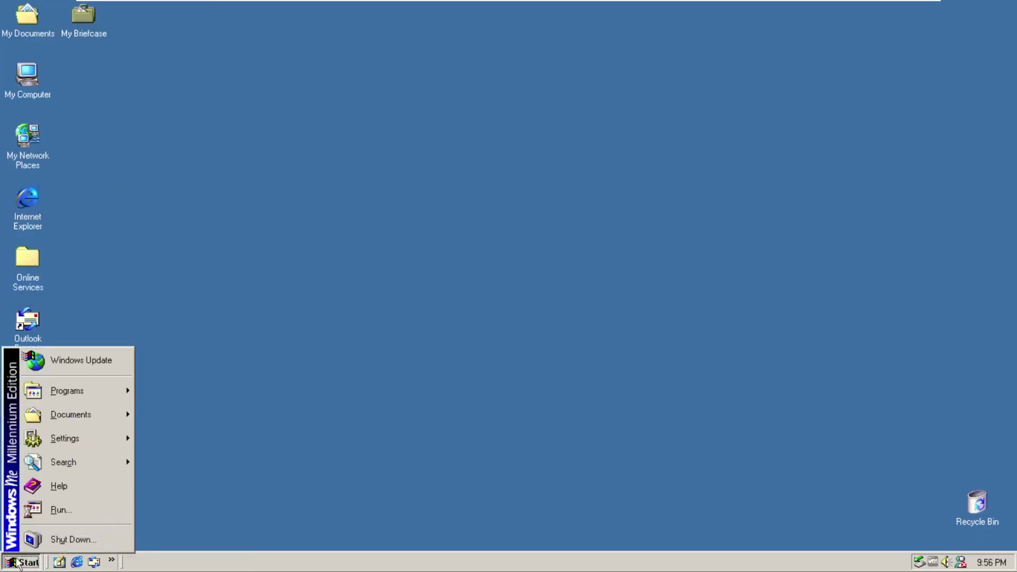
{"action": "mouse_move", "coordinate": [59, 395]}
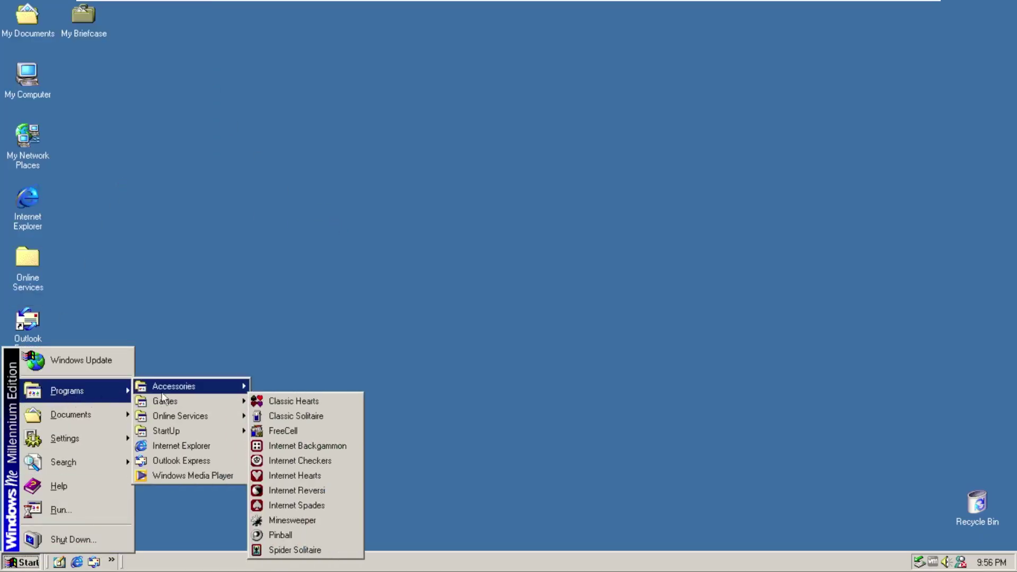
{"action": "mouse_move", "coordinate": [189, 391]}
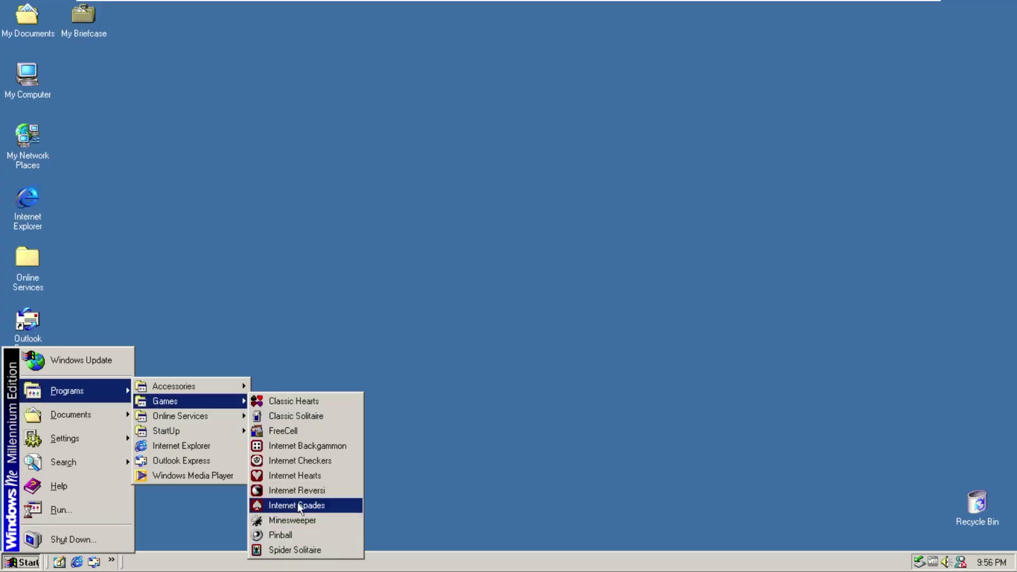
{"action": "left_click", "coordinate": [323, 476]}
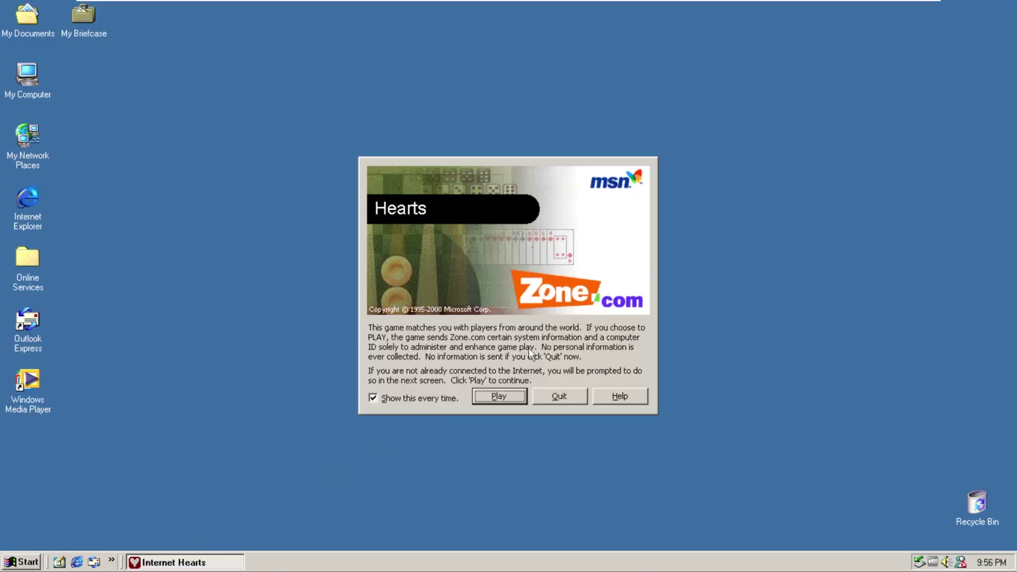
{"action": "left_click", "coordinate": [538, 401]}
{"action": "left_click", "coordinate": [22, 562]}
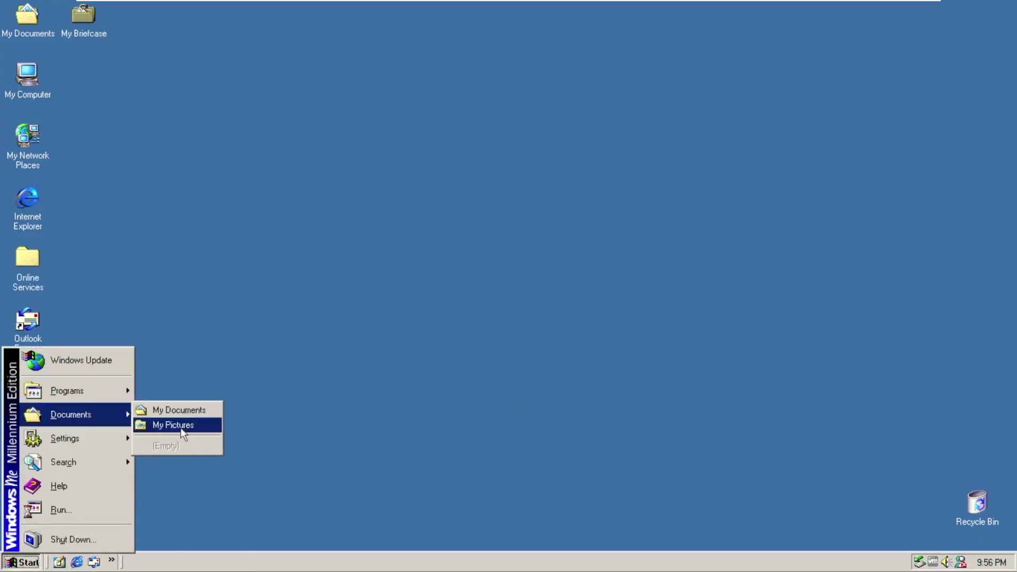
Step: Open the guest's Control Panel, switch it to Classic View, then close it
{"action": "mouse_move", "coordinate": [115, 443]}
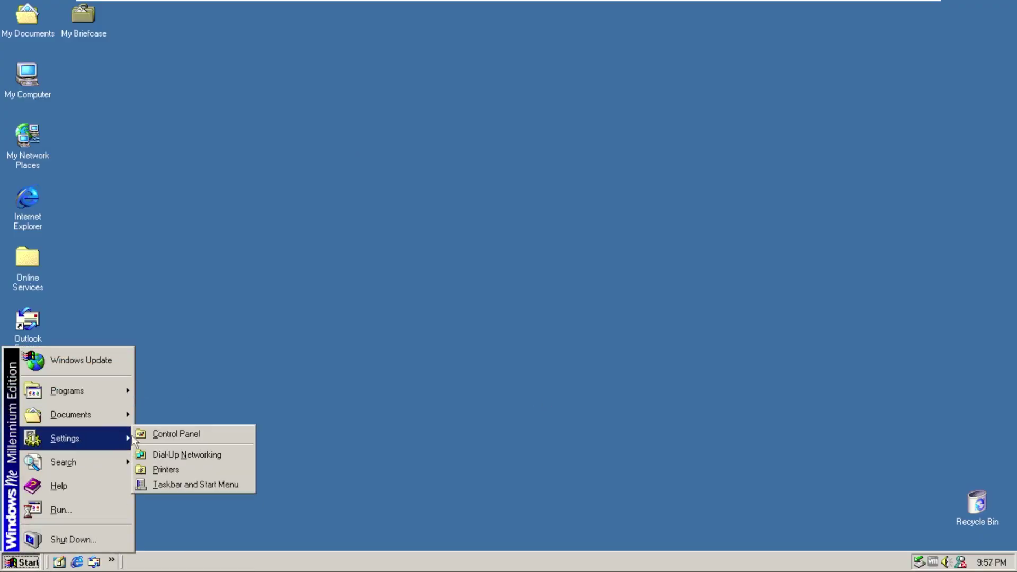
{"action": "left_click", "coordinate": [179, 433]}
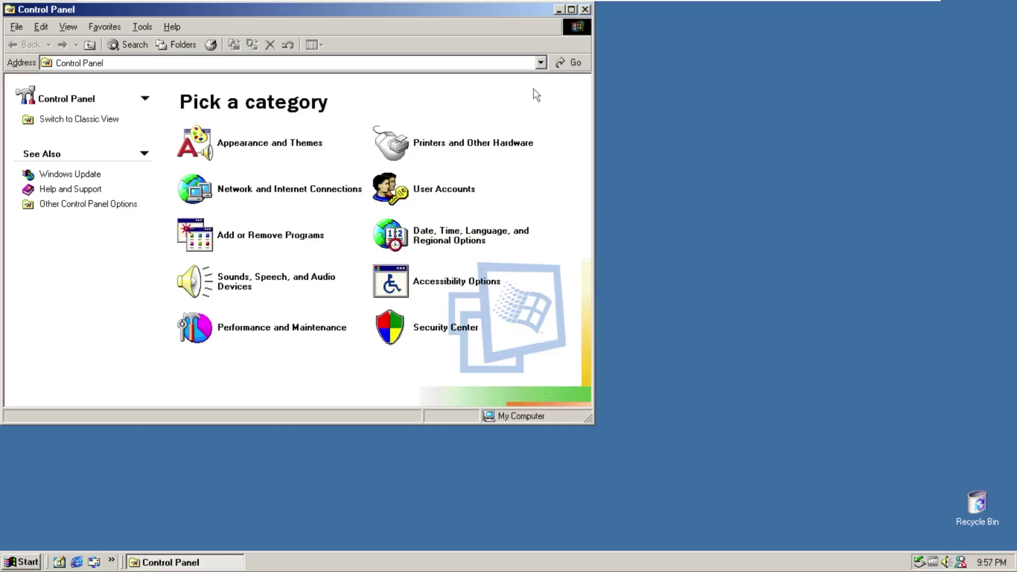
{"action": "left_click", "coordinate": [135, 125]}
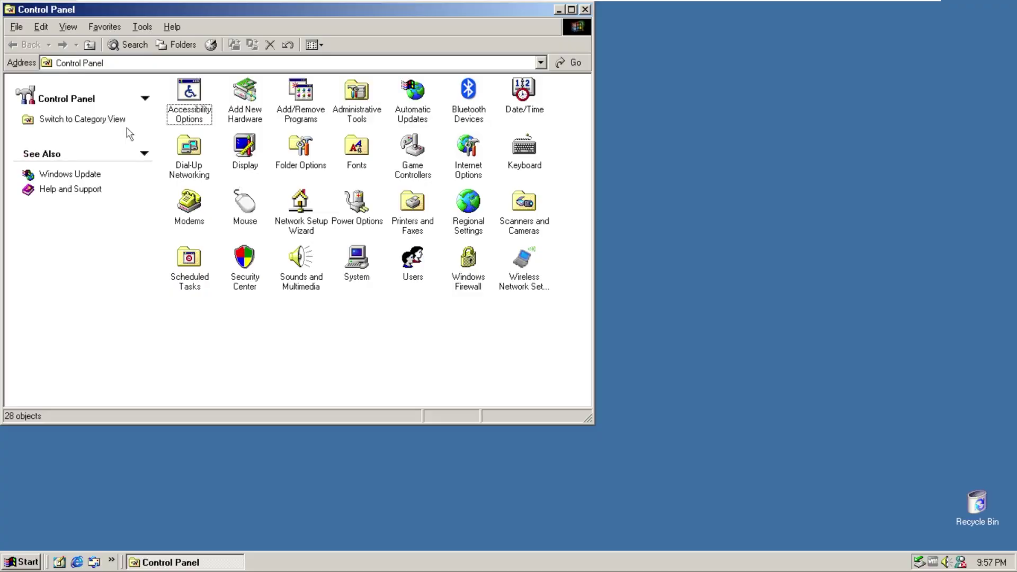
{"action": "key", "text": "alt+F4"}
Step: Open Dial-Up Networking and select its Bluetooth Network Connection
{"action": "left_click", "coordinate": [21, 562]}
{"action": "mouse_move", "coordinate": [56, 441]}
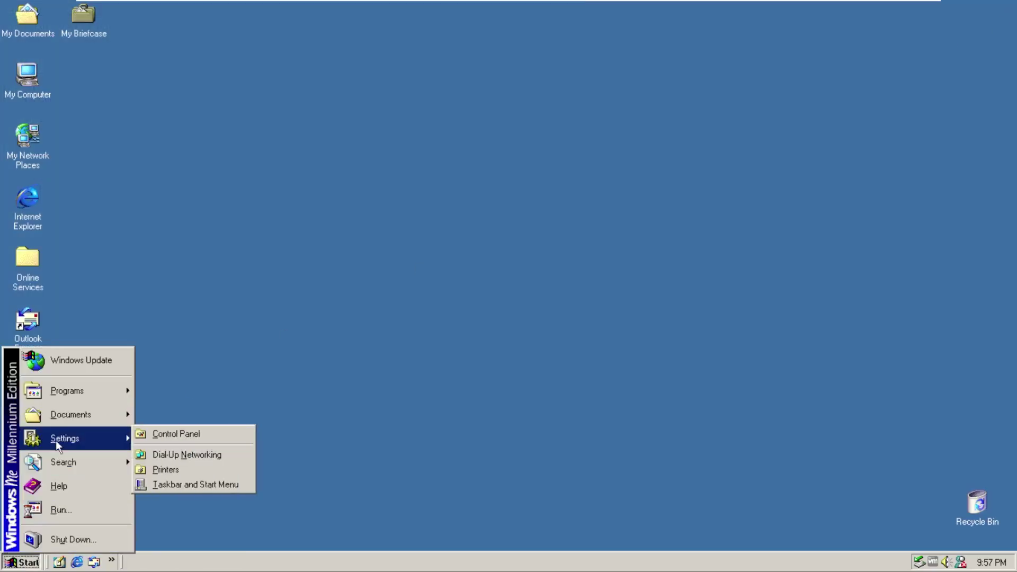
{"action": "mouse_move", "coordinate": [59, 463]}
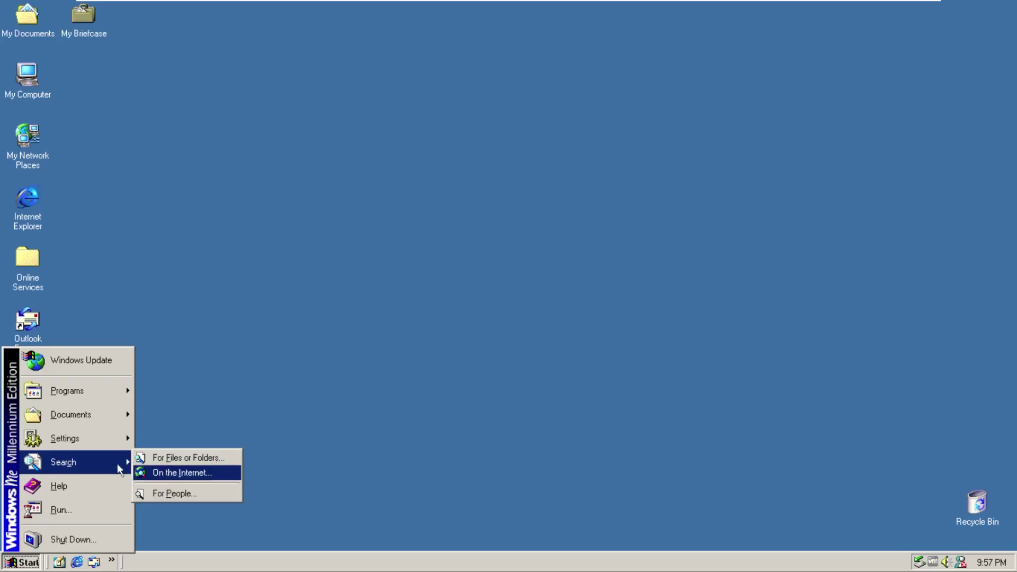
{"action": "mouse_move", "coordinate": [101, 451]}
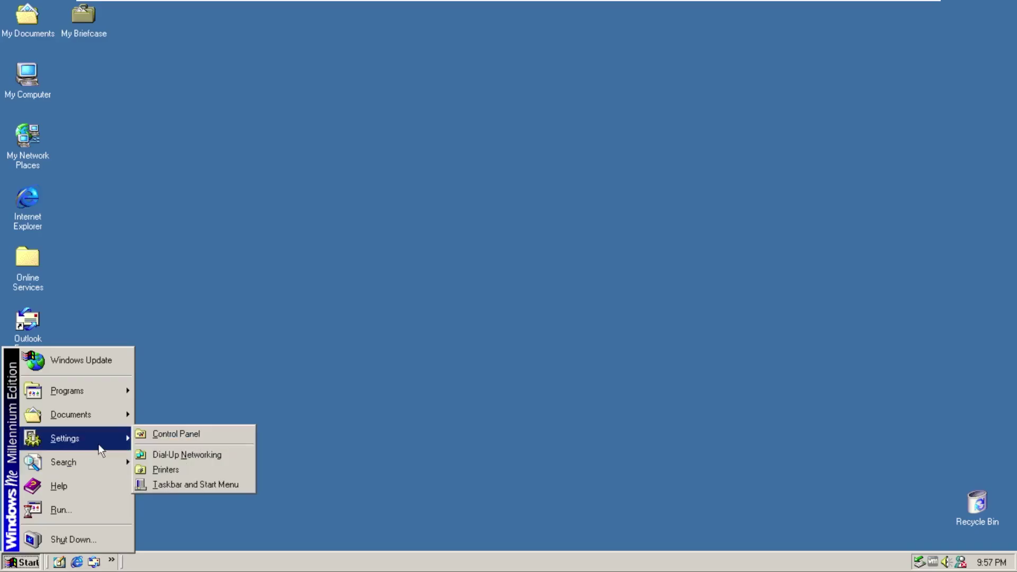
{"action": "left_click", "coordinate": [170, 458]}
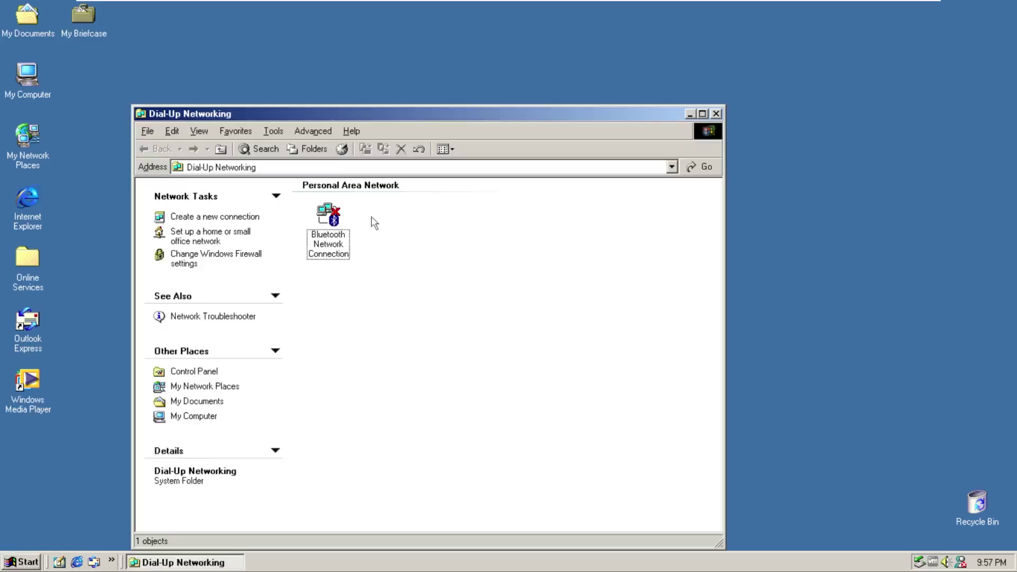
{"action": "left_click", "coordinate": [672, 167]}
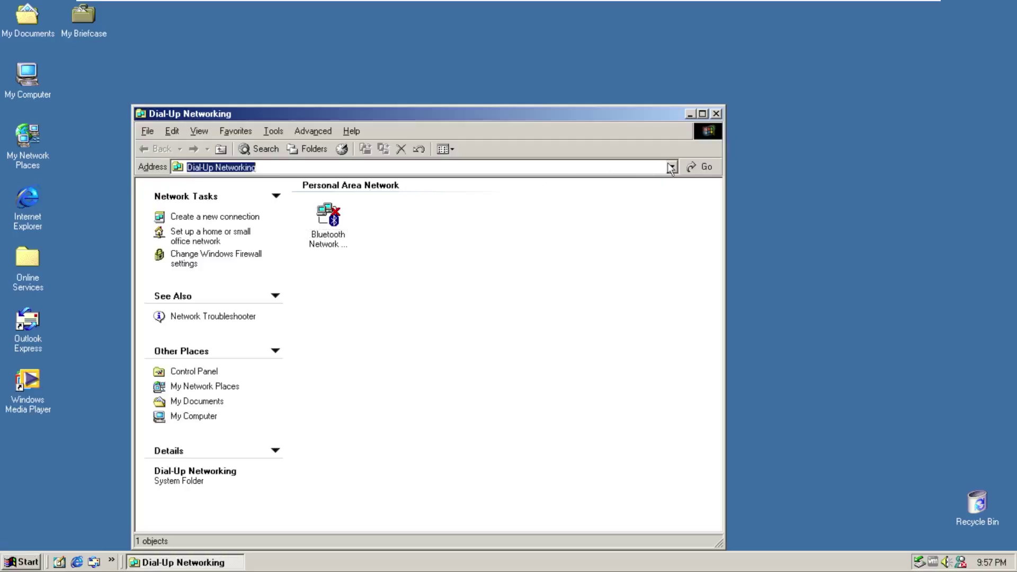
{"action": "left_click", "coordinate": [671, 167]}
{"action": "left_click", "coordinate": [334, 235]}
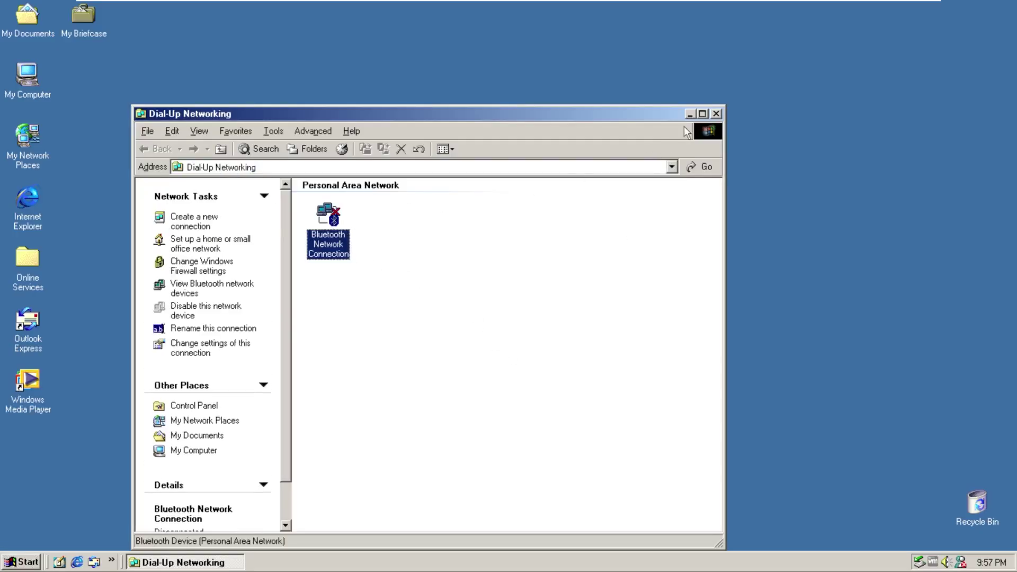
Step: Close Dial-Up Networking and browse the Windows Help topics on Introducing Windows Me and using Help
{"action": "left_click", "coordinate": [716, 113]}
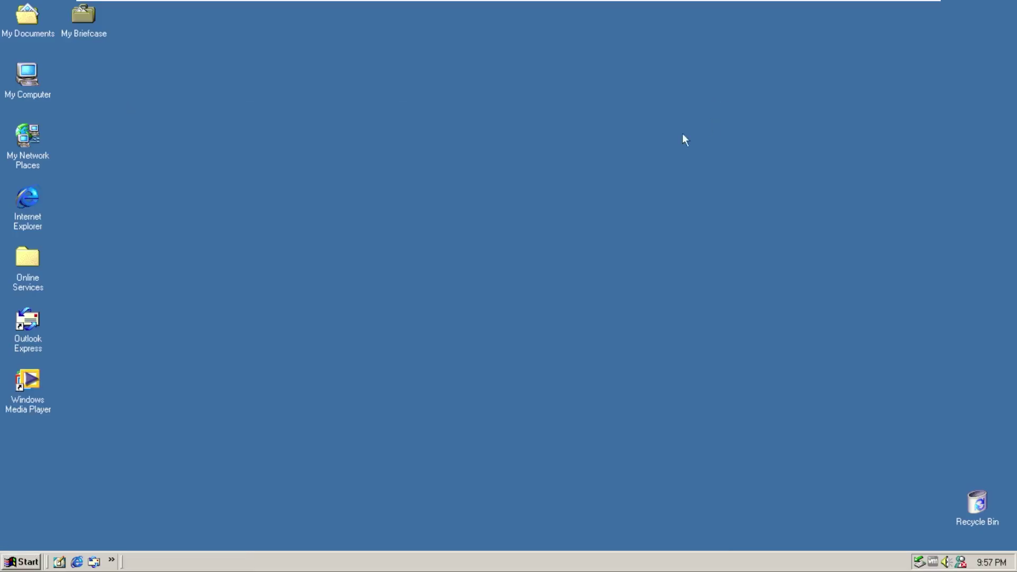
{"action": "left_click", "coordinate": [11, 565]}
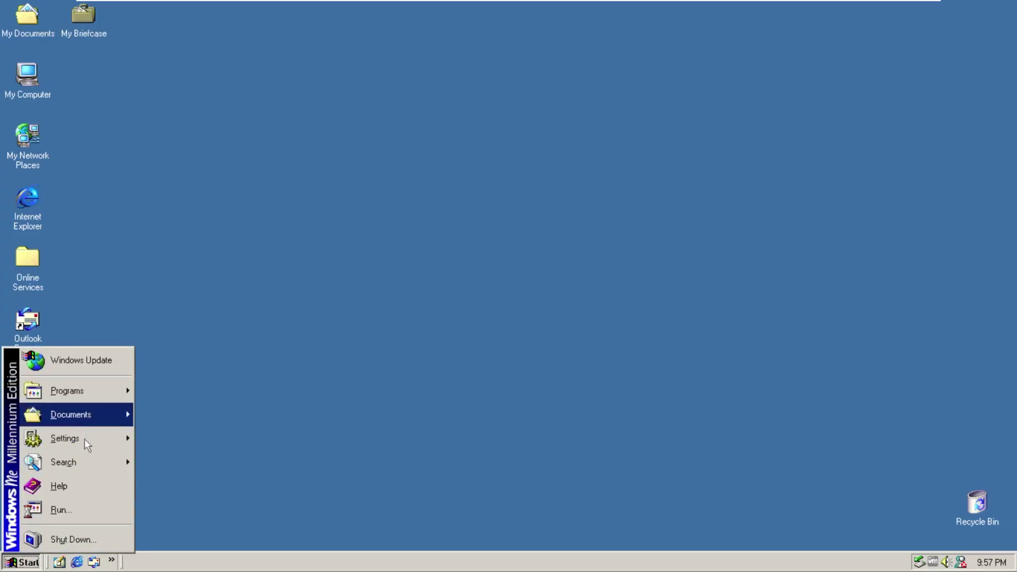
{"action": "left_click", "coordinate": [69, 484]}
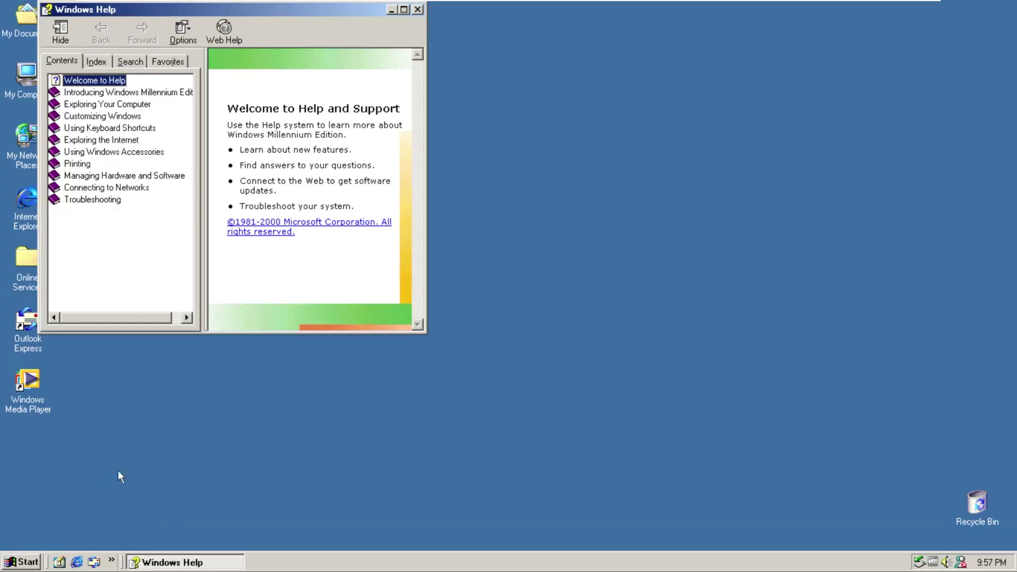
{"action": "left_click", "coordinate": [119, 92]}
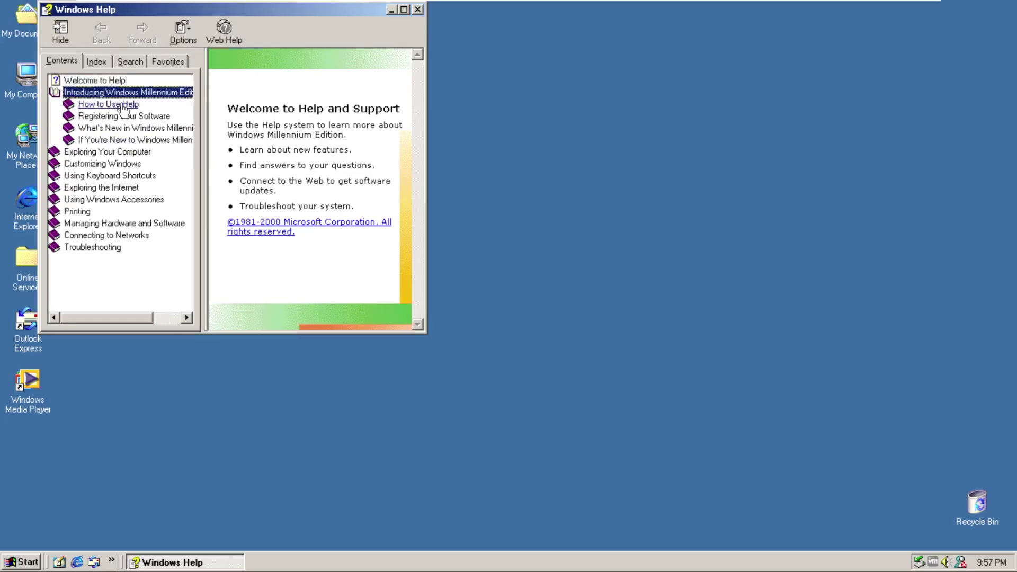
{"action": "left_click", "coordinate": [109, 104]}
{"action": "left_click", "coordinate": [124, 117]}
{"action": "left_click", "coordinate": [133, 128]}
{"action": "left_click", "coordinate": [142, 152]}
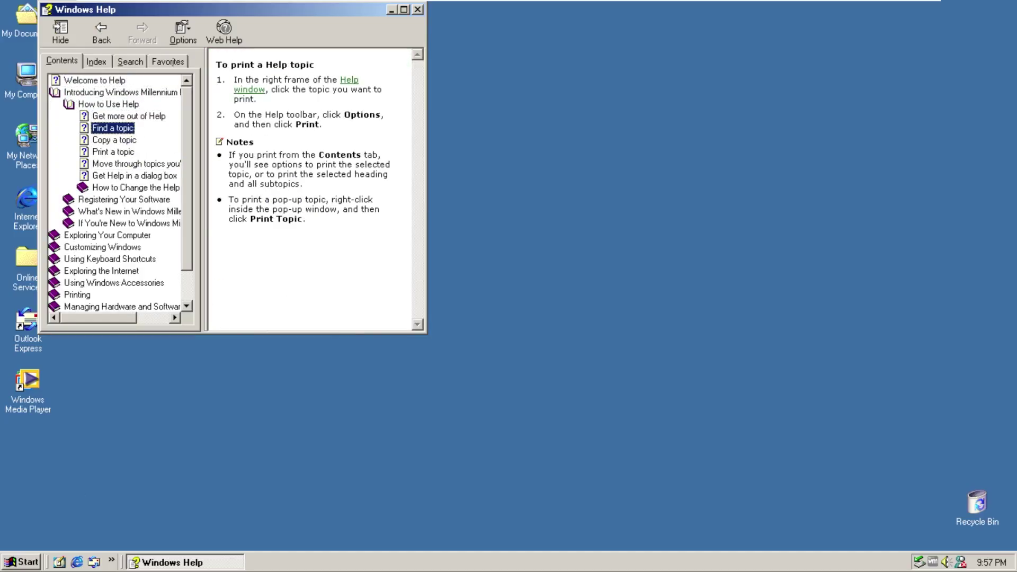
{"action": "left_click", "coordinate": [418, 11]}
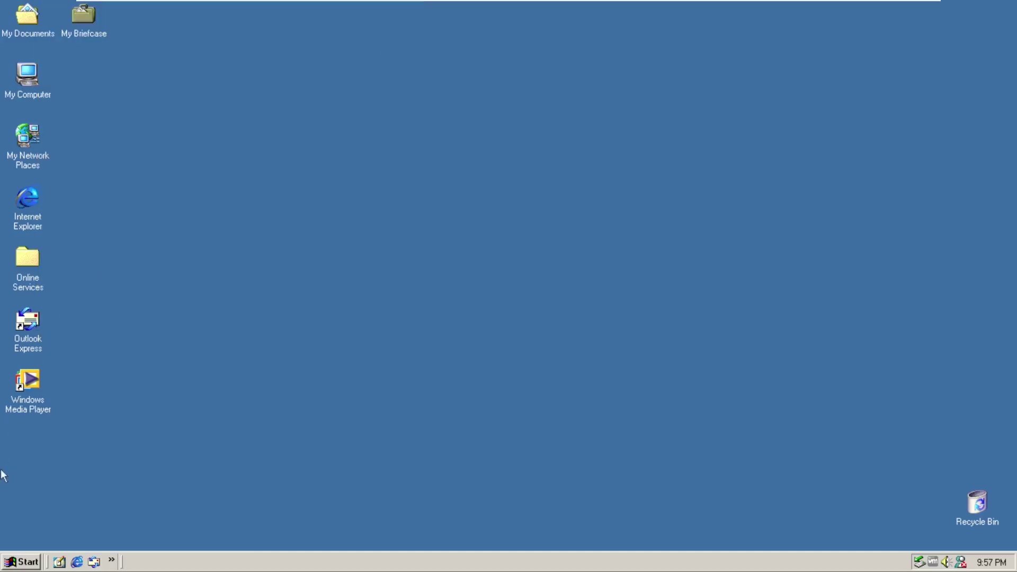
Step: Run winver to confirm Windows Millennium Edition, then close the About Windows box
{"action": "left_click", "coordinate": [23, 564]}
{"action": "left_click", "coordinate": [68, 509]}
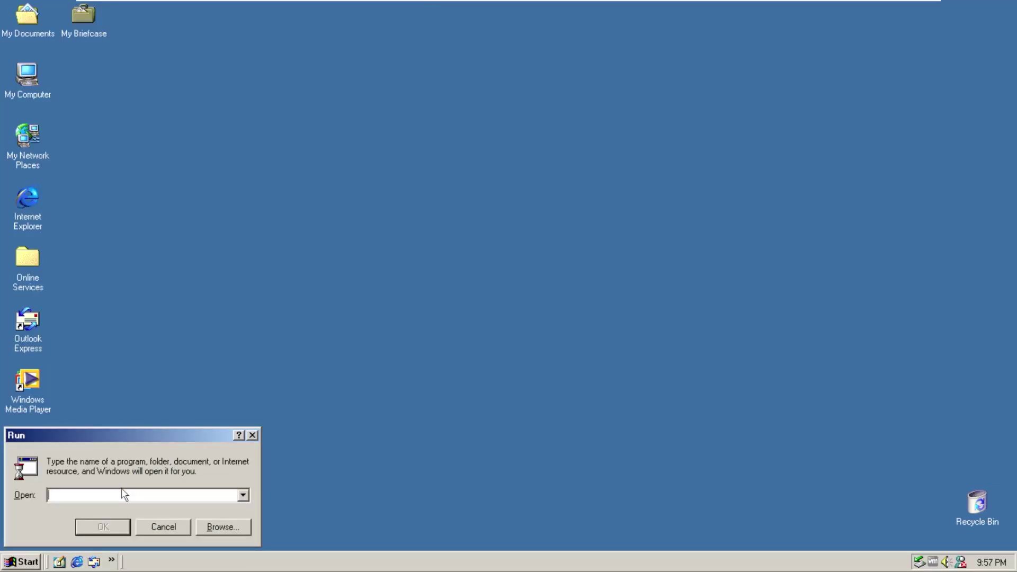
{"action": "type", "text": "winver"}
{"action": "key", "text": "Return"}
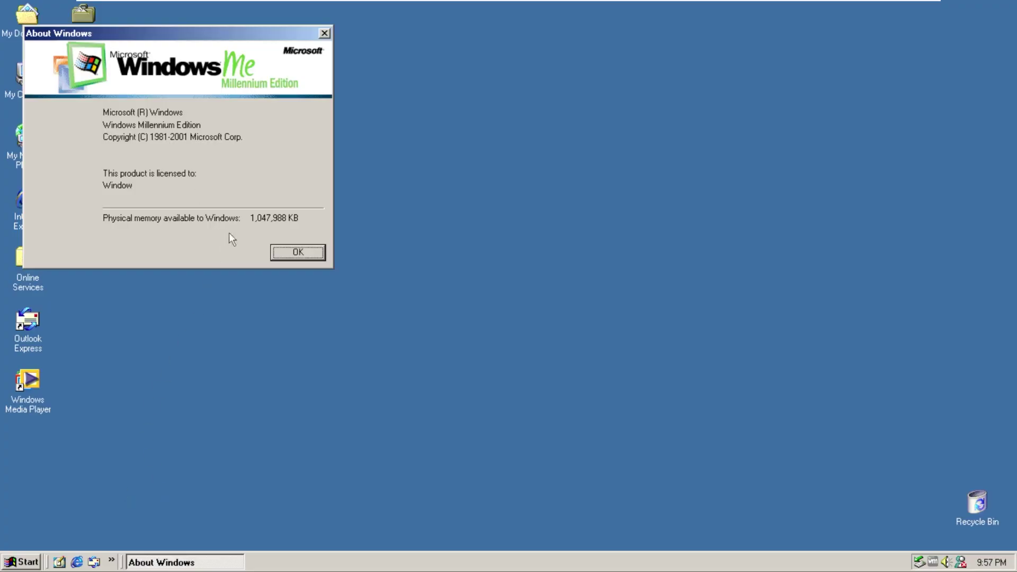
{"action": "left_click", "coordinate": [298, 252]}
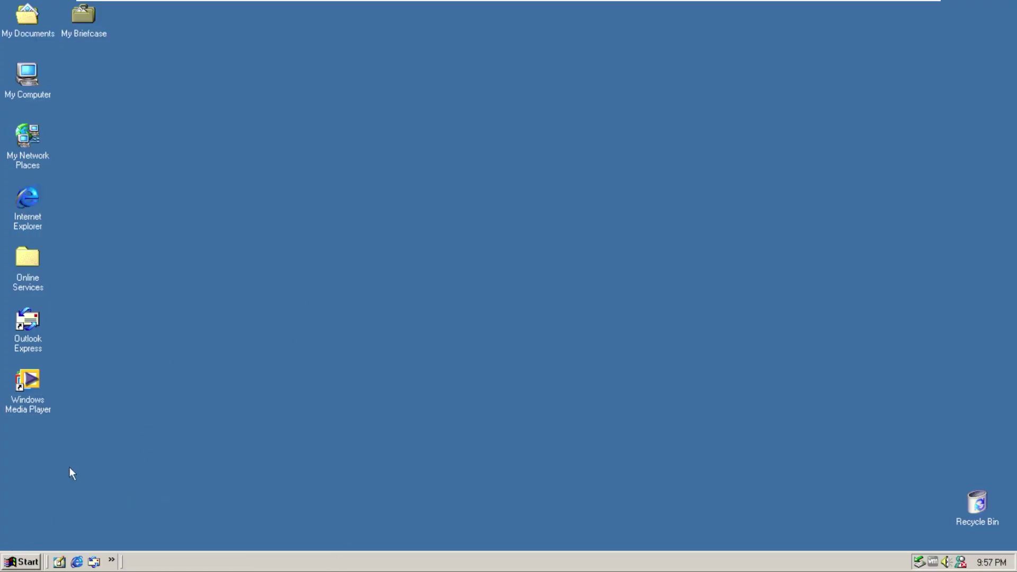
Step: Check Local Disk (C:) properties (39.9 GB NTFS, 37.4 GB free), then close them and My Computer
{"action": "left_click", "coordinate": [18, 565]}
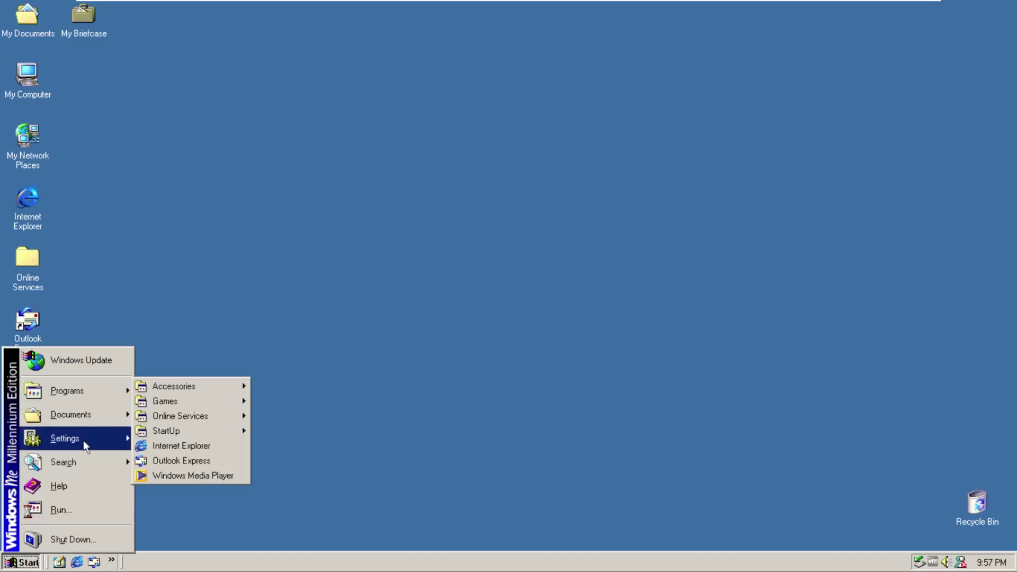
{"action": "left_click", "coordinate": [53, 189]}
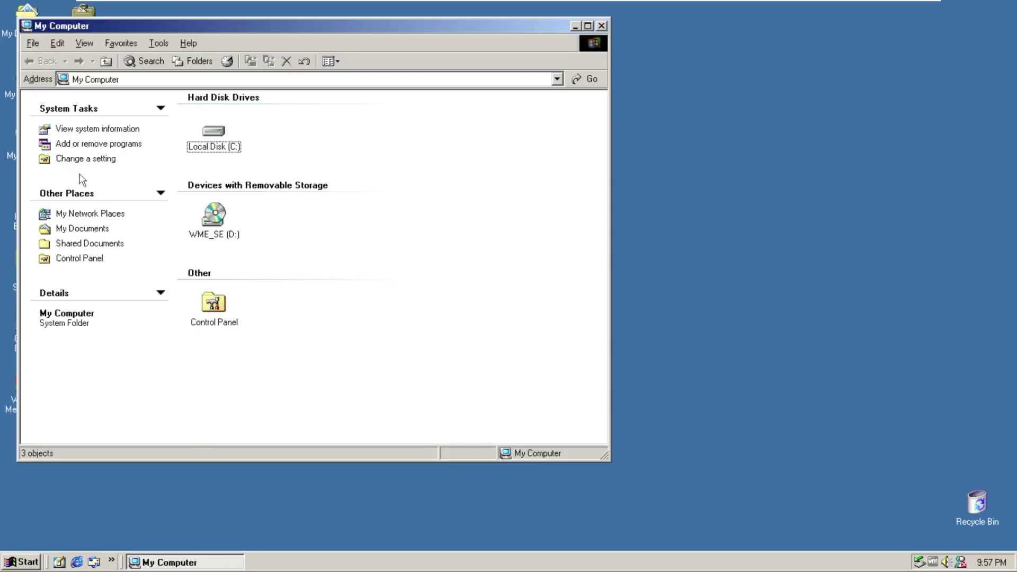
{"action": "right_click", "coordinate": [211, 136]}
{"action": "left_click", "coordinate": [239, 277]}
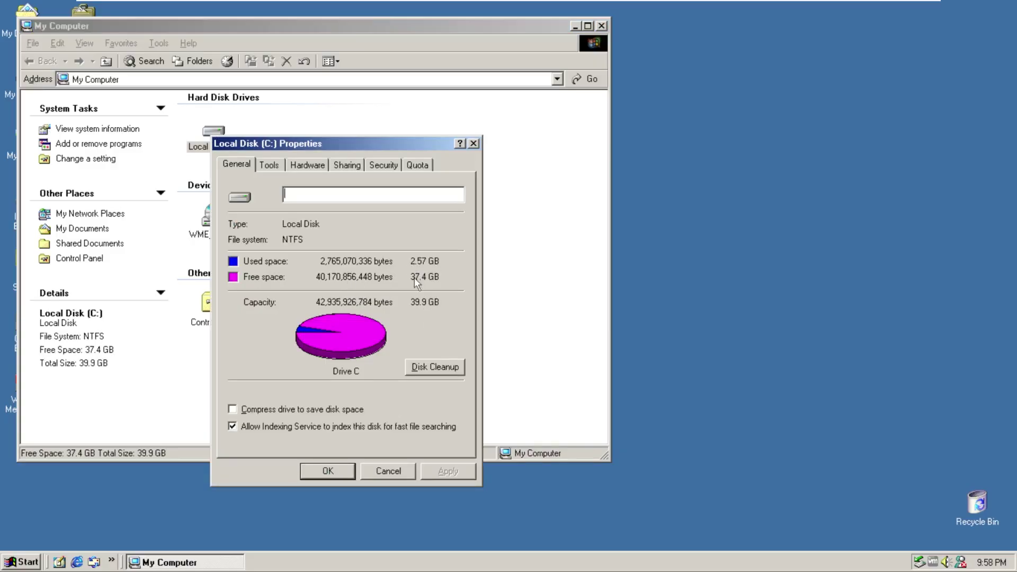
{"action": "left_click", "coordinate": [334, 468]}
{"action": "left_click", "coordinate": [601, 26]}
Step: Launch Task Manager via the VM's Send Ctrl+Alt+Del, centre it, and show the Performance graphs
{"action": "right_click", "coordinate": [480, 562]}
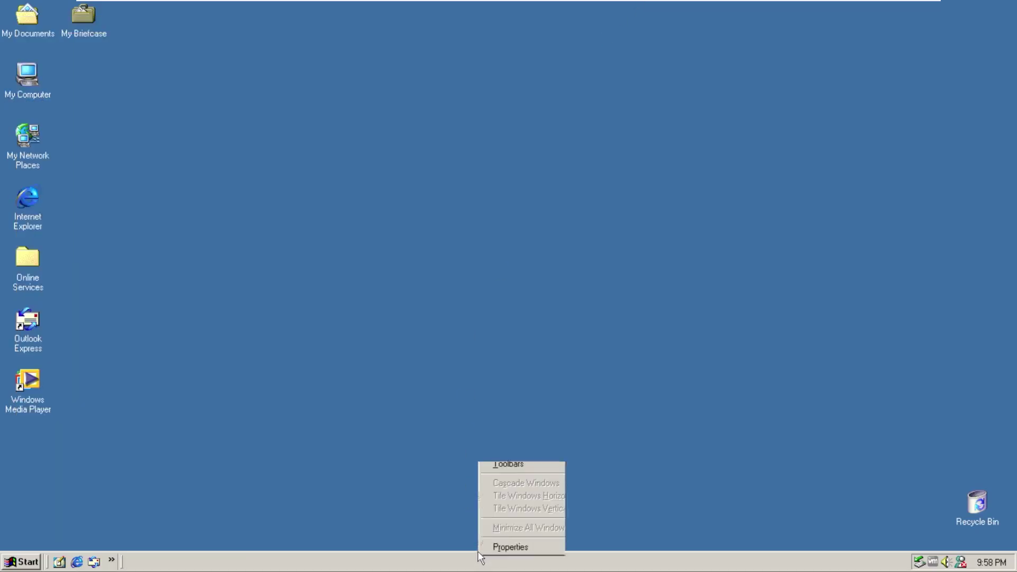
{"action": "right_click", "coordinate": [446, 563]}
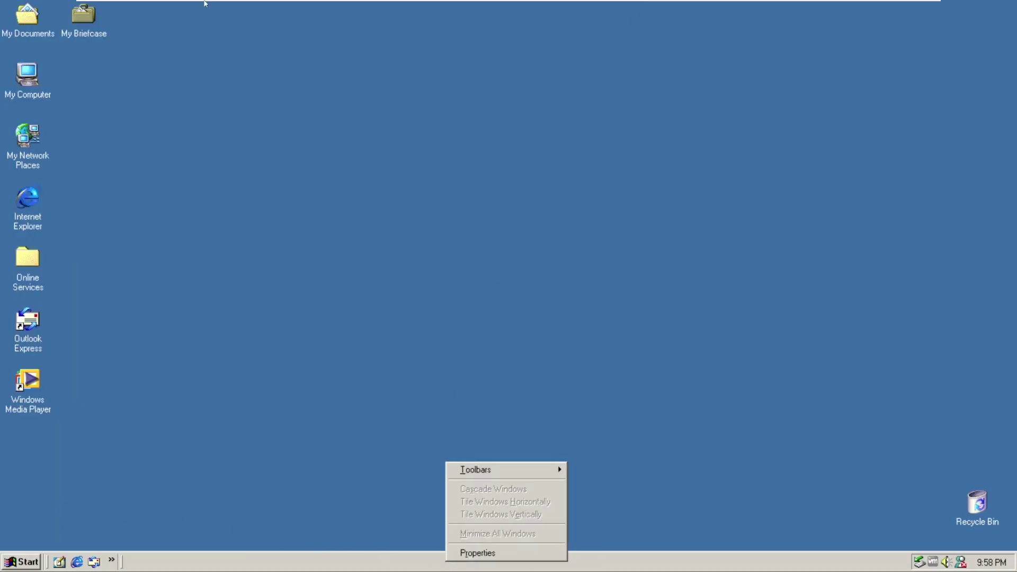
{"action": "left_click", "coordinate": [148, 6]}
{"action": "left_click", "coordinate": [174, 48]}
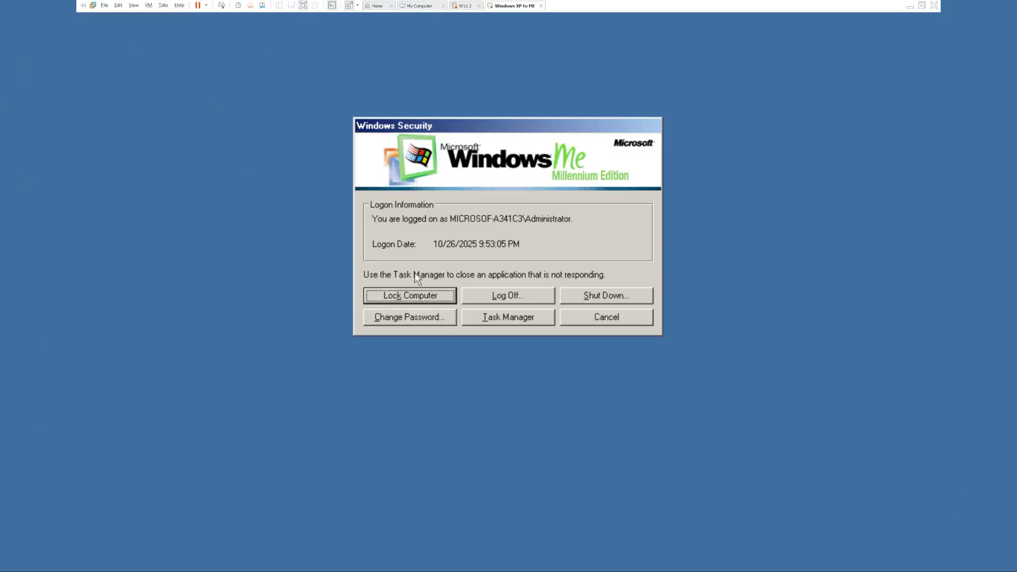
{"action": "left_click", "coordinate": [508, 316]}
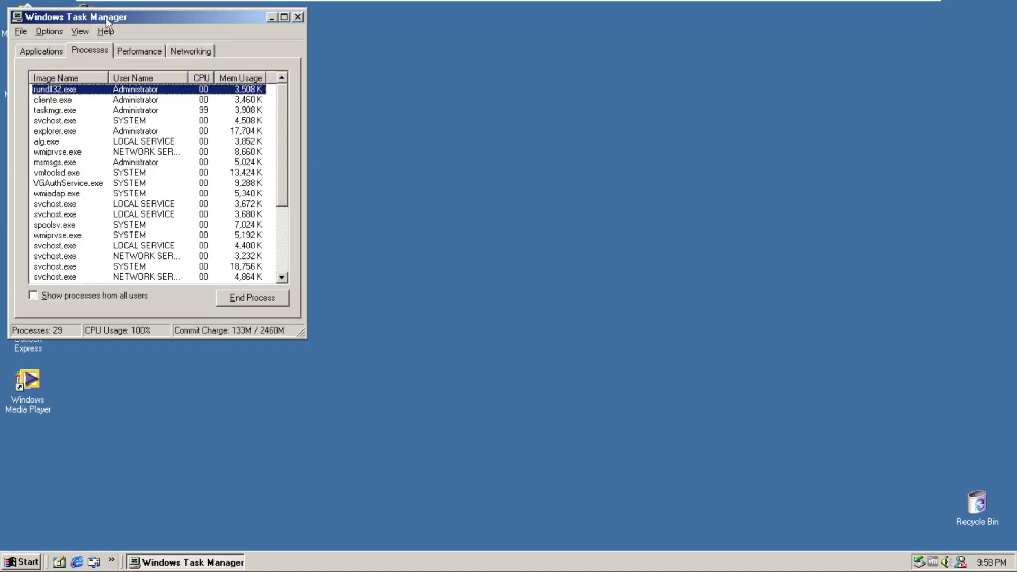
{"action": "left_click_drag", "start_coordinate": [106, 17], "coordinate": [378, 117]}
{"action": "left_click", "coordinate": [411, 150]}
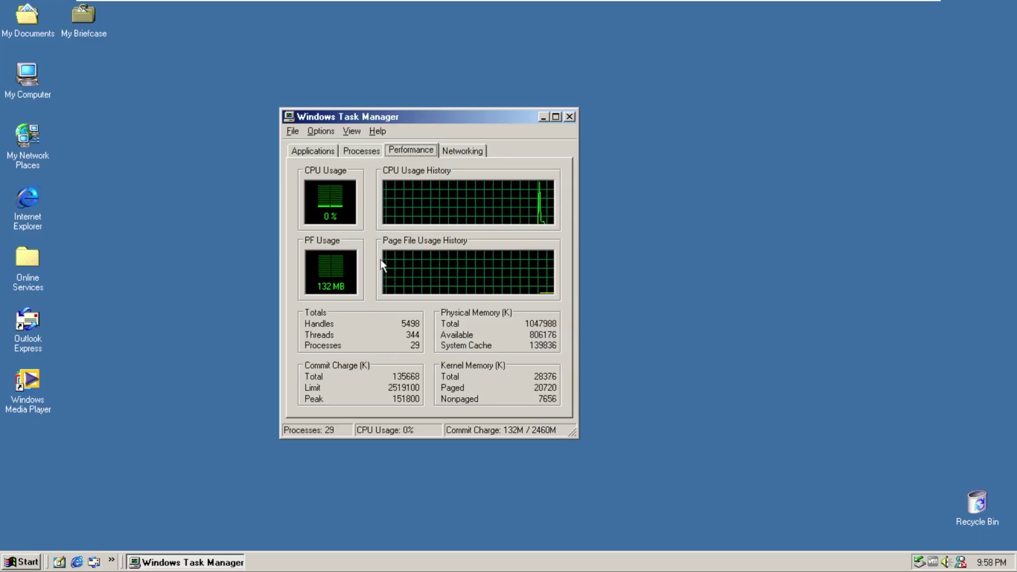
Step: Close Task Manager and browse My Computer to the C:\WINDOWS folder, enlarging its window
{"action": "left_click", "coordinate": [570, 117]}
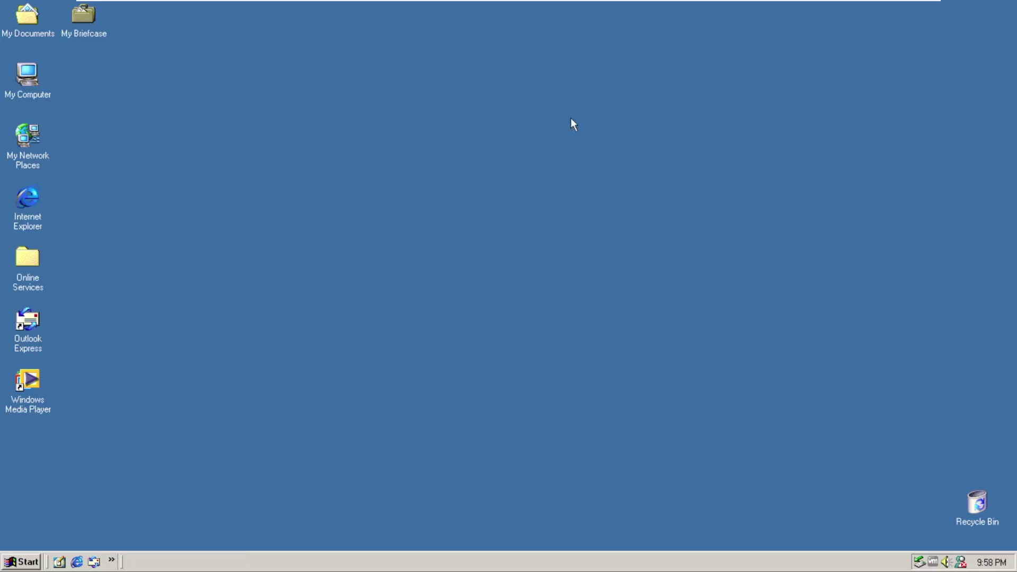
{"action": "key", "text": "super"}
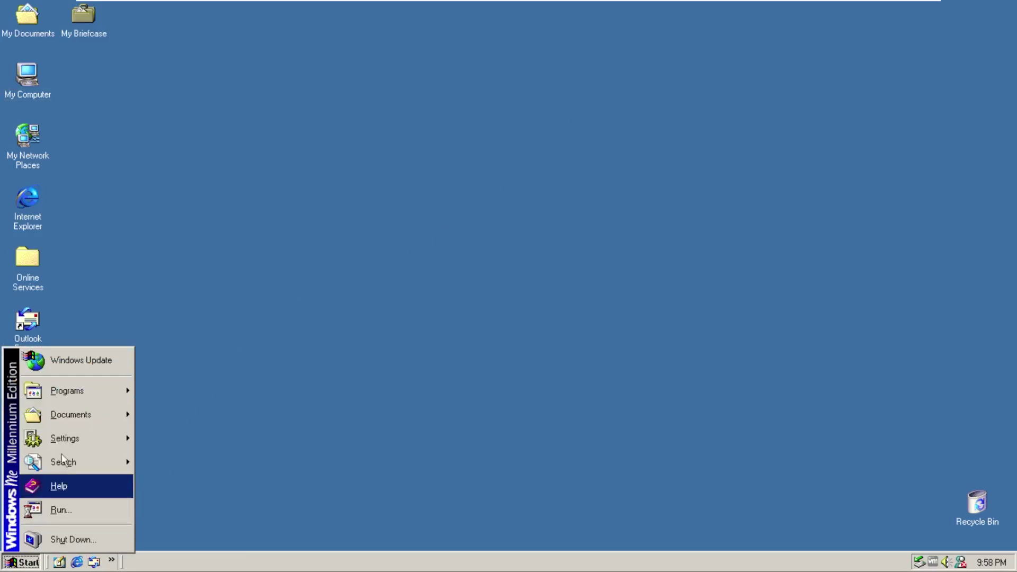
{"action": "double_click", "coordinate": [37, 69]}
{"action": "left_click_drag", "start_coordinate": [299, 31], "coordinate": [425, 44]}
{"action": "left_click_drag", "start_coordinate": [150, 180], "coordinate": [100, 183]}
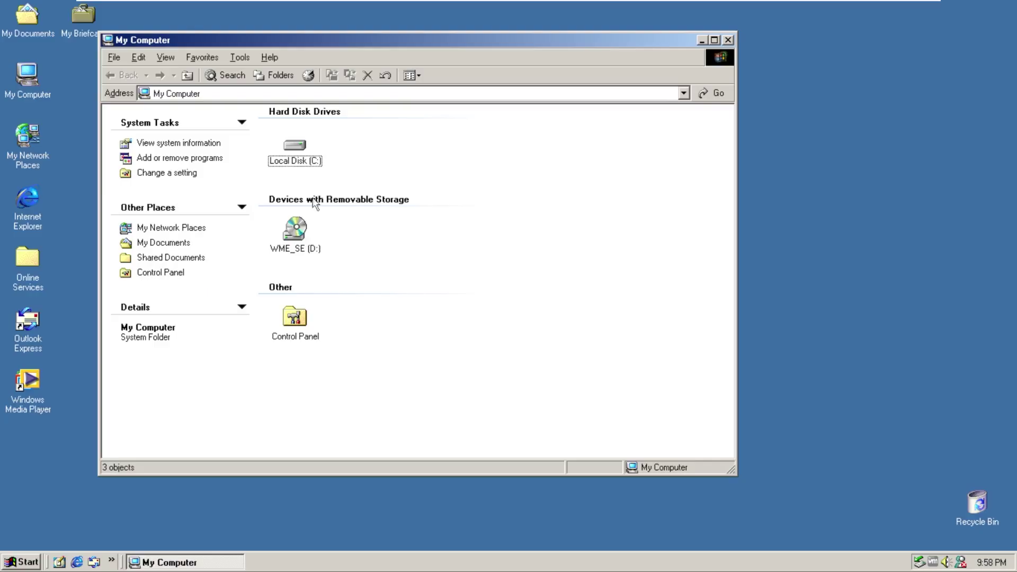
{"action": "double_click", "coordinate": [296, 148]}
{"action": "left_click", "coordinate": [343, 212]}
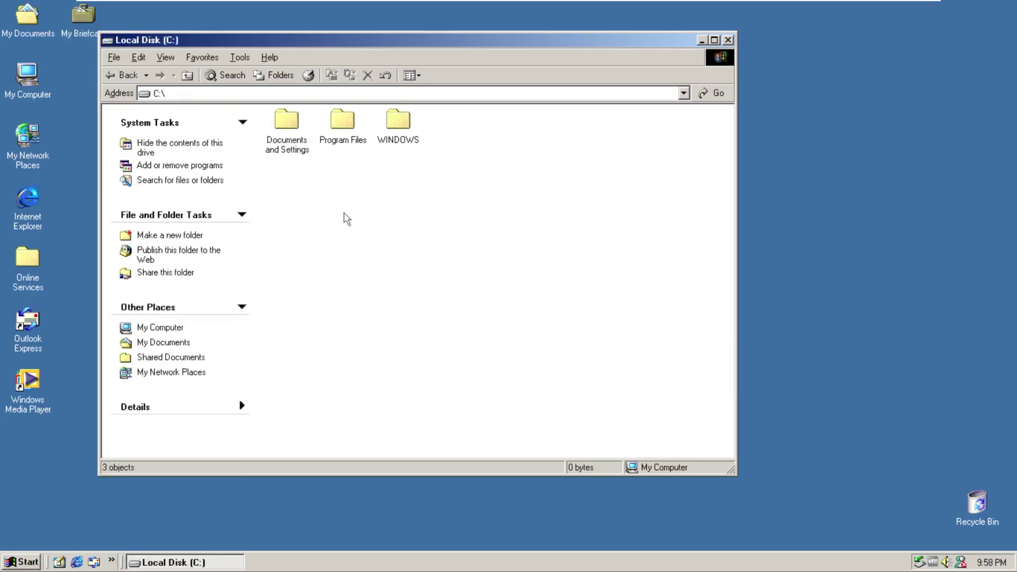
{"action": "double_click", "coordinate": [390, 124]}
{"action": "left_click", "coordinate": [366, 213]}
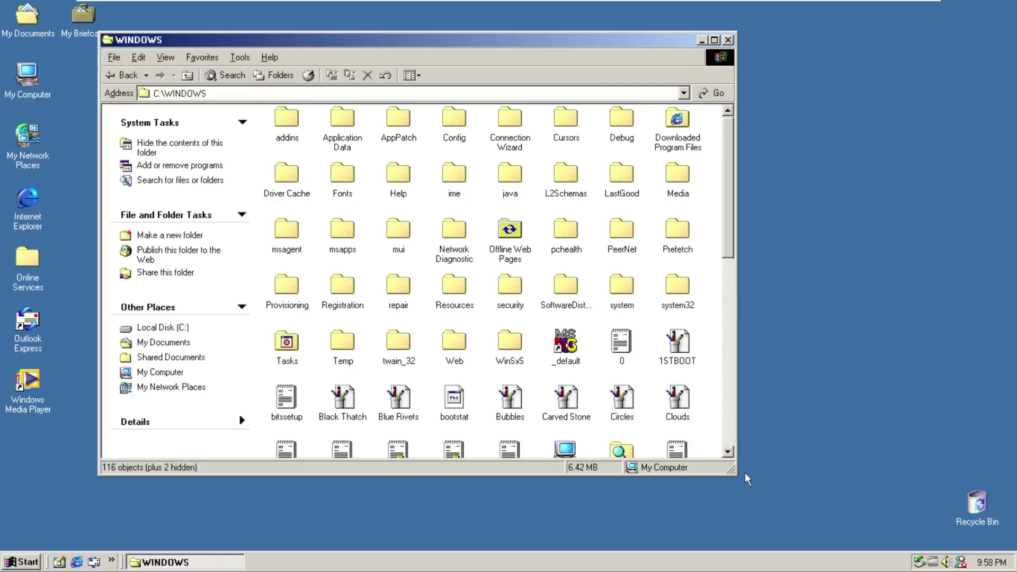
{"action": "left_click_drag", "start_coordinate": [733, 471], "coordinate": [854, 511]}
Step: Run the welcome program twice, closing the Getting Started with Windows Me screen each time
{"action": "scroll", "coordinate": [846, 412], "scroll_direction": "down", "scroll_amount": 5}
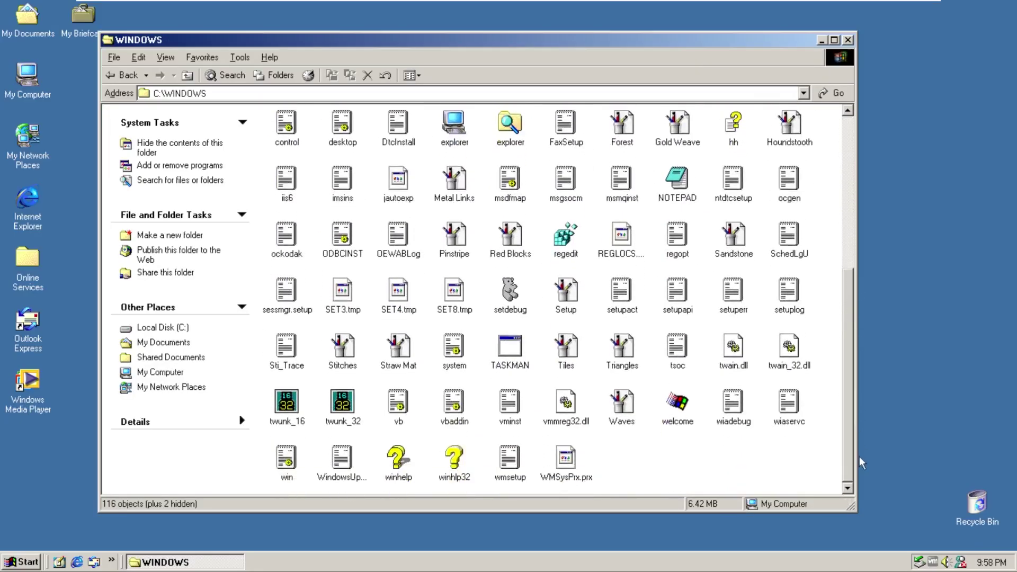
{"action": "double_click", "coordinate": [683, 408]}
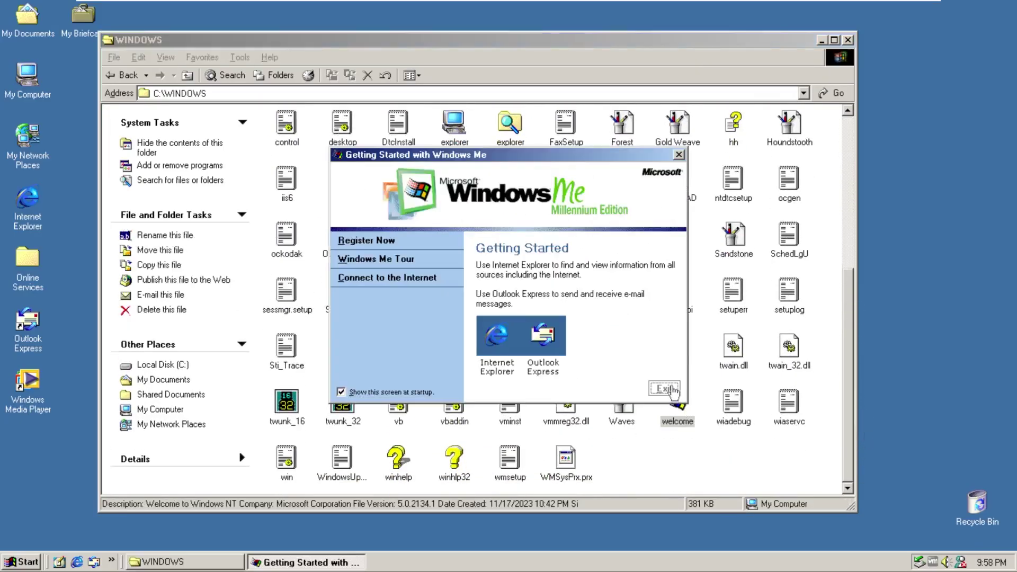
{"action": "left_click", "coordinate": [664, 388]}
{"action": "double_click", "coordinate": [678, 407]}
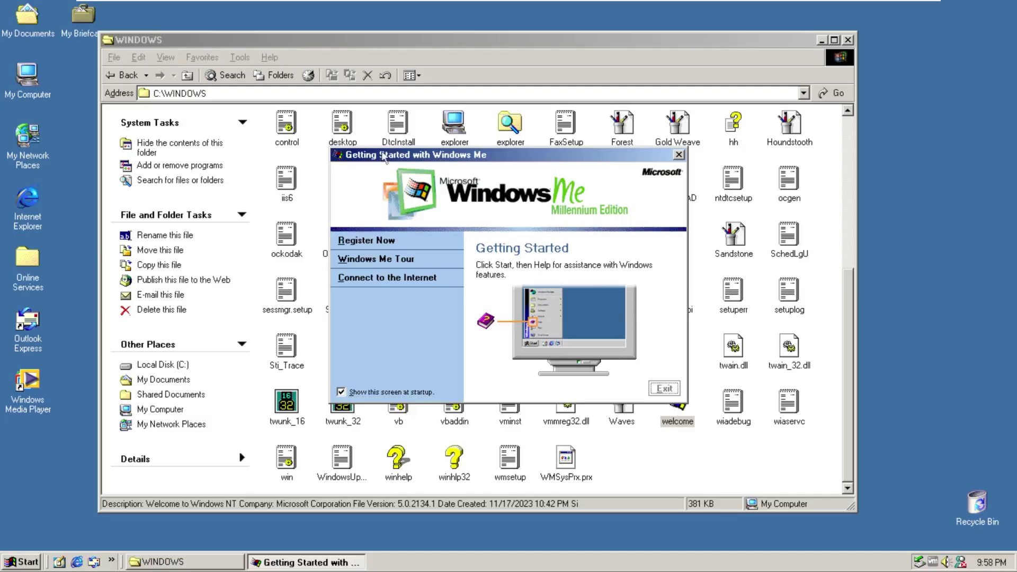
{"action": "key", "text": "Tab"}
{"action": "left_click", "coordinate": [679, 155]}
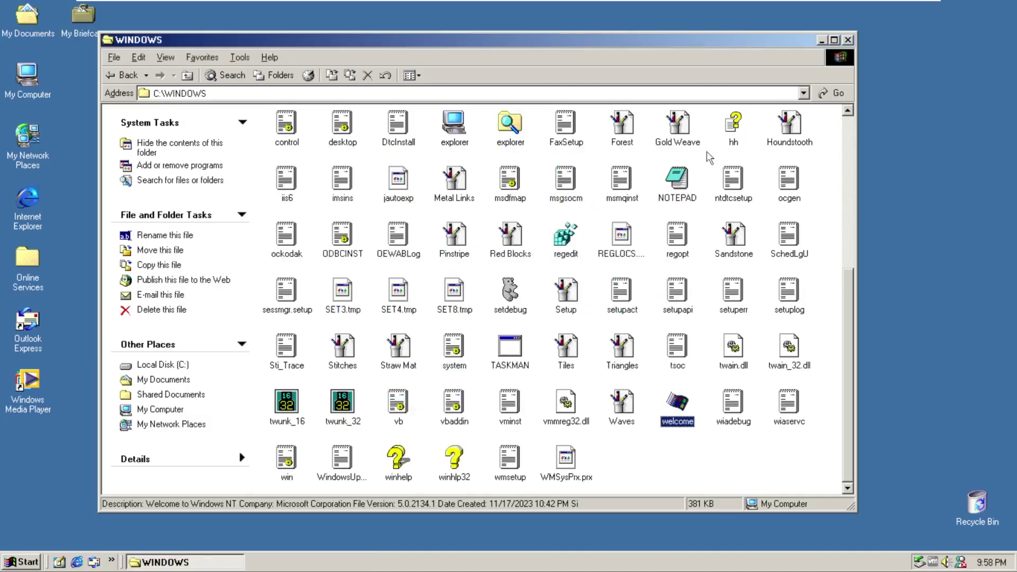
Step: Close the WINDOWS folder and try themes in Display Properties, ending on Windows Classic
{"action": "left_click", "coordinate": [849, 40]}
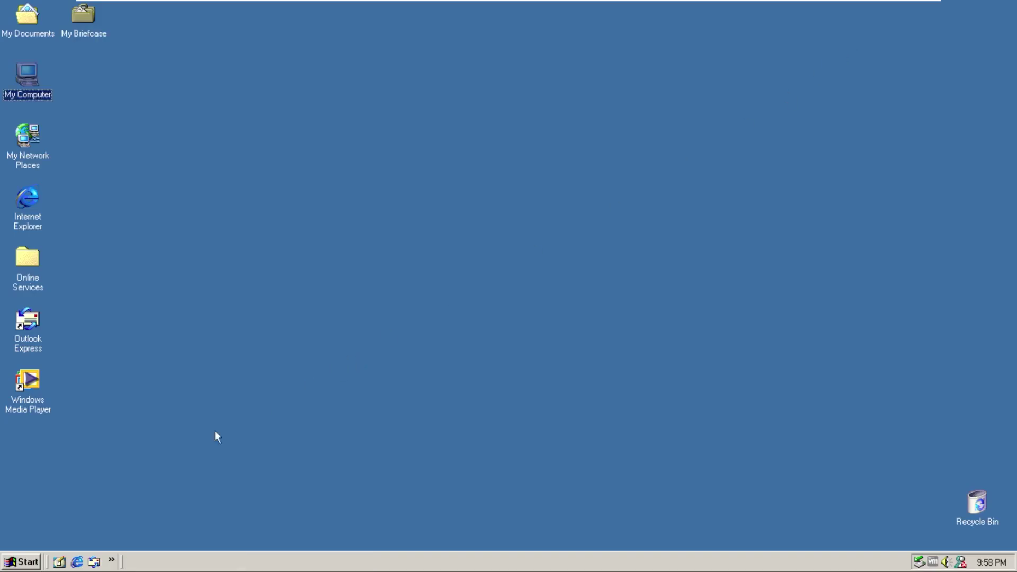
{"action": "right_click", "coordinate": [179, 443]}
{"action": "left_click", "coordinate": [215, 536]}
{"action": "left_click", "coordinate": [183, 145]}
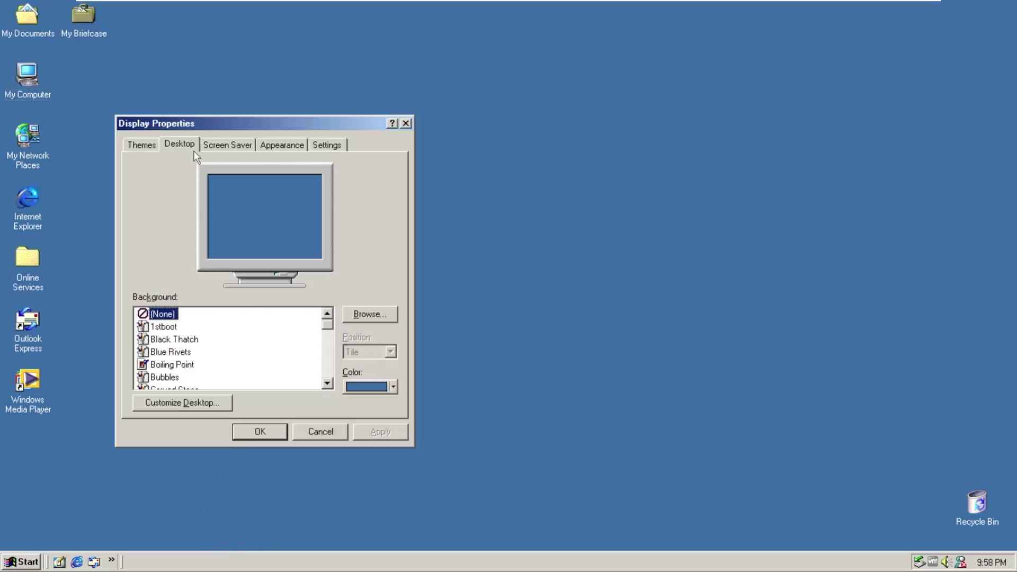
{"action": "left_click", "coordinate": [212, 145]}
{"action": "left_click", "coordinate": [143, 145]}
{"action": "left_click", "coordinate": [190, 211]}
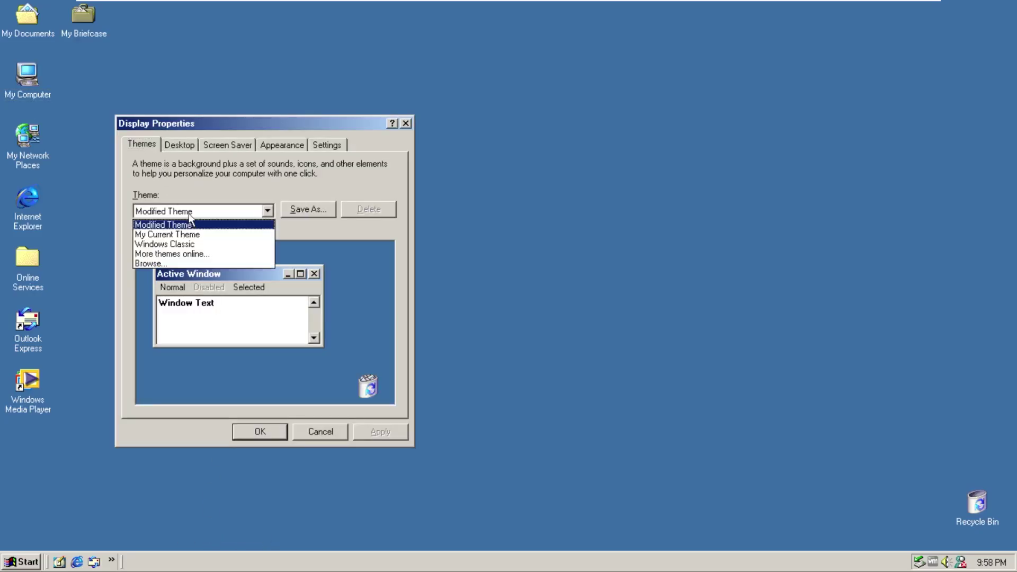
{"action": "left_click", "coordinate": [189, 242]}
{"action": "left_click", "coordinate": [200, 211]}
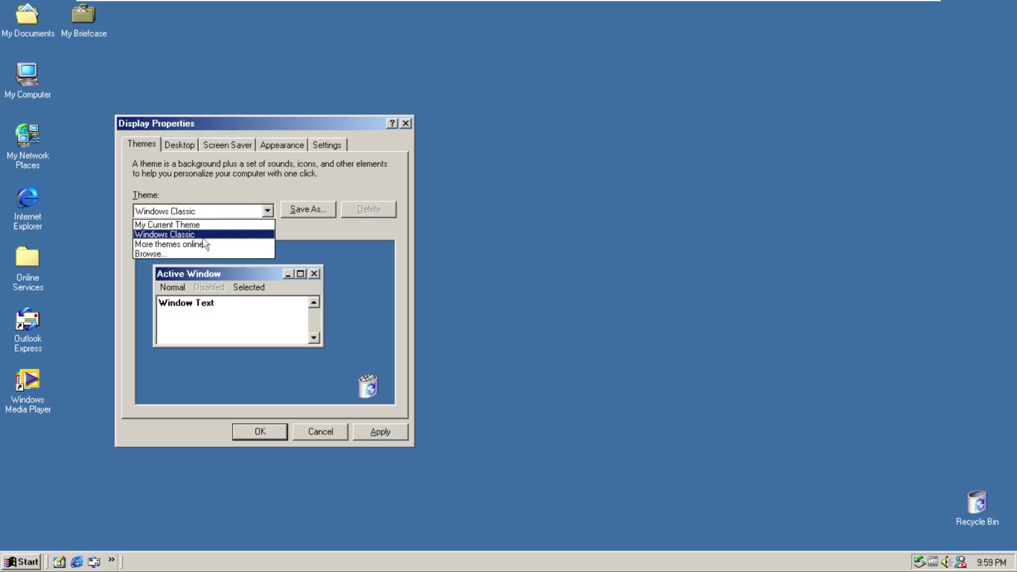
{"action": "left_click", "coordinate": [207, 221]}
{"action": "left_click", "coordinate": [206, 211]}
{"action": "left_click", "coordinate": [208, 234]}
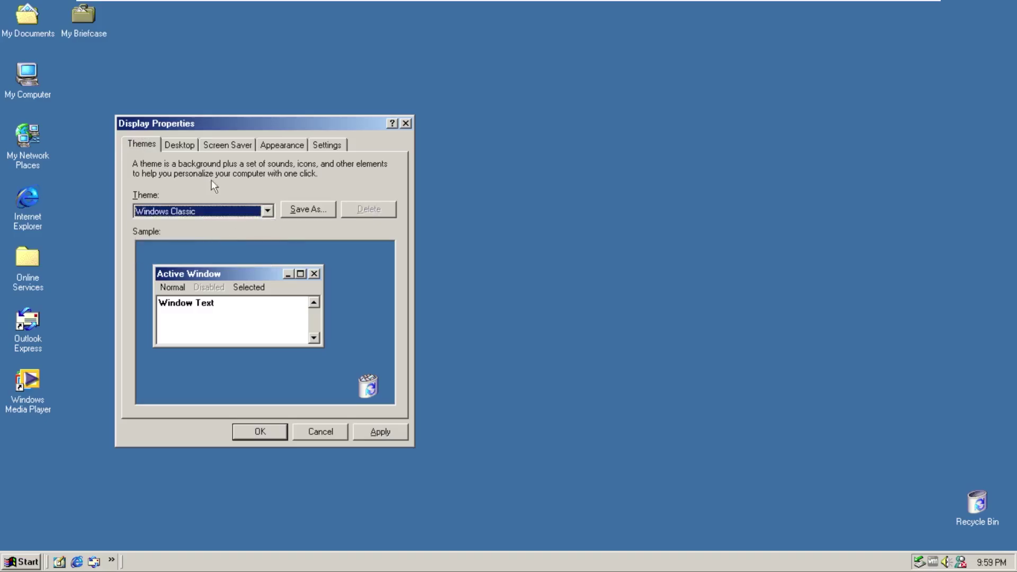
Step: Preview desktop wallpapers from Black Thatch through Stitches, Water Color, Waves, Windows Me and Windows Millennium
{"action": "left_click", "coordinate": [183, 144]}
{"action": "left_click", "coordinate": [191, 340]}
{"action": "scroll", "coordinate": [191, 342], "scroll_direction": "down", "scroll_amount": 5}
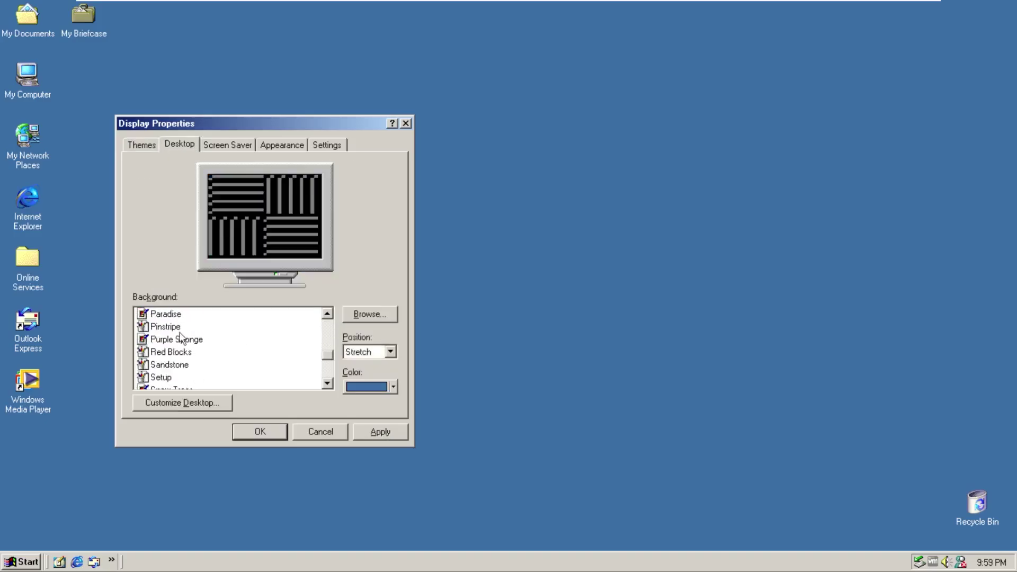
{"action": "left_click", "coordinate": [181, 327]}
{"action": "scroll", "coordinate": [183, 339], "scroll_direction": "down", "scroll_amount": 2}
{"action": "left_click", "coordinate": [184, 340]}
{"action": "scroll", "coordinate": [184, 342], "scroll_direction": "down", "scroll_amount": 2}
{"action": "left_click", "coordinate": [183, 340]}
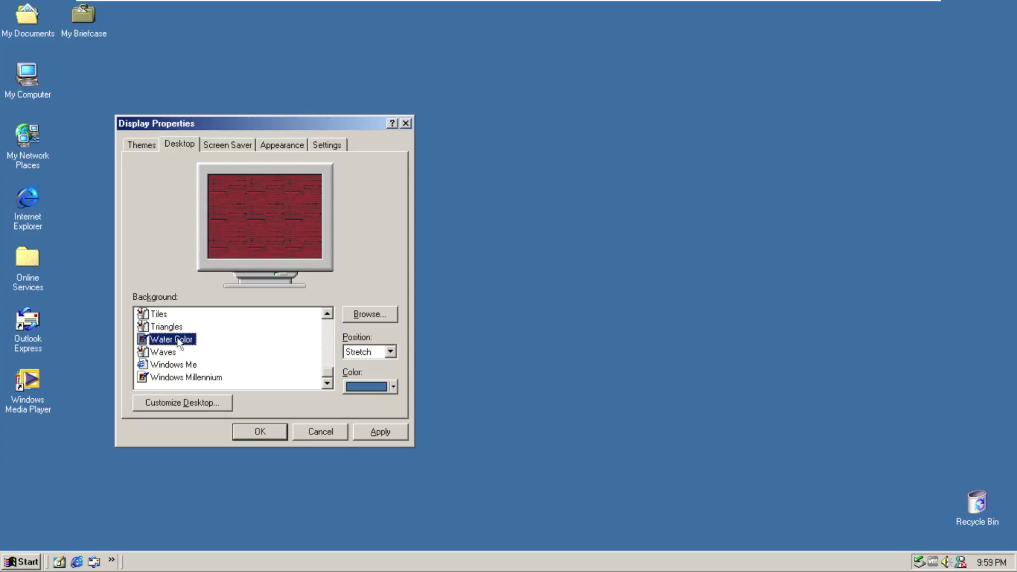
{"action": "left_click", "coordinate": [176, 352]}
{"action": "left_click", "coordinate": [171, 365]}
{"action": "left_click", "coordinate": [172, 378]}
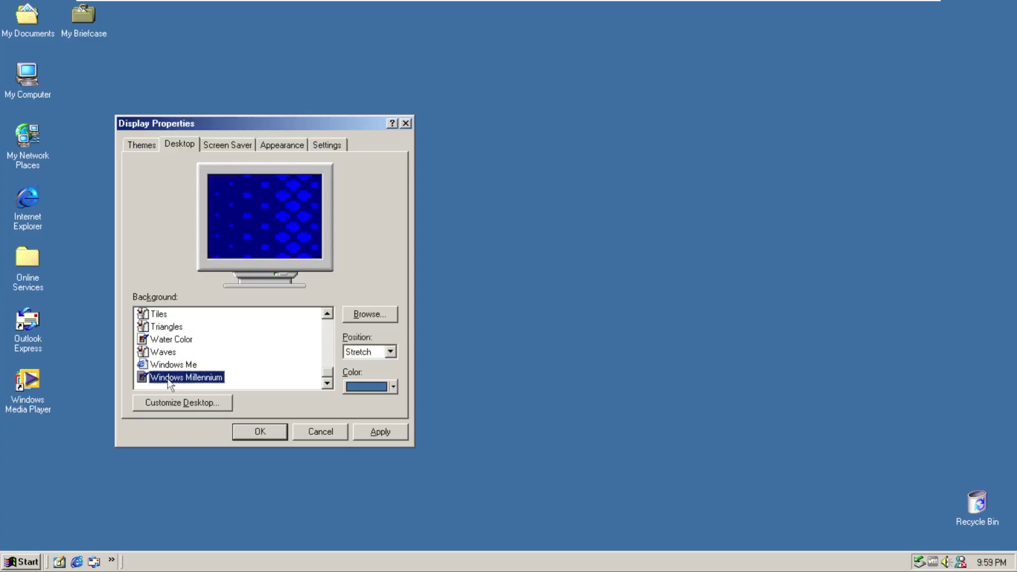
Step: Compare Windows Me and Windows Millennium wallpapers, applying Windows Millennium and confirming Display Properties
{"action": "left_click", "coordinate": [173, 366]}
{"action": "left_click", "coordinate": [188, 378]}
{"action": "left_click", "coordinate": [377, 432]}
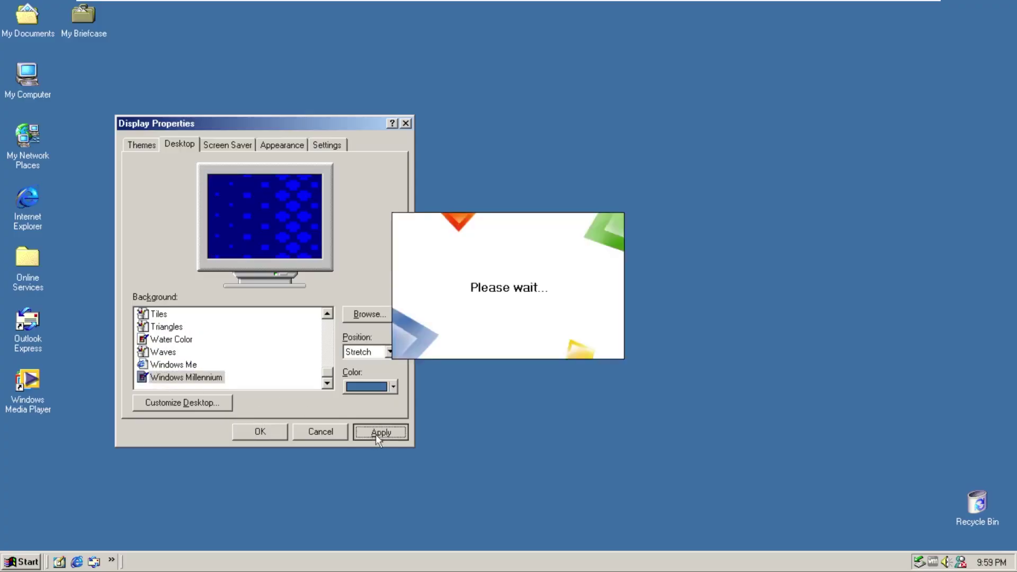
{"action": "left_click", "coordinate": [175, 365]}
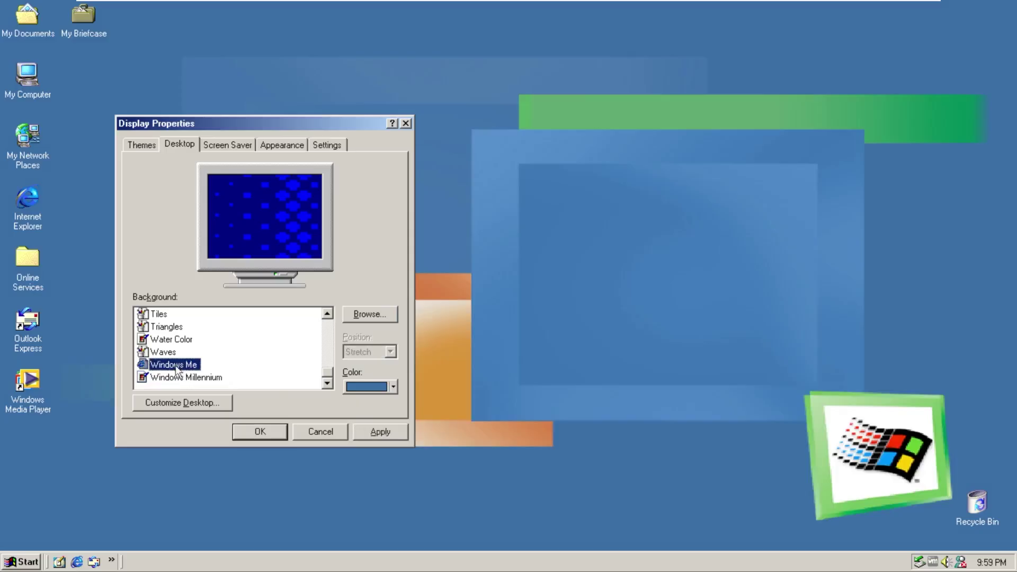
{"action": "left_click", "coordinate": [392, 431]}
{"action": "left_click", "coordinate": [217, 378]}
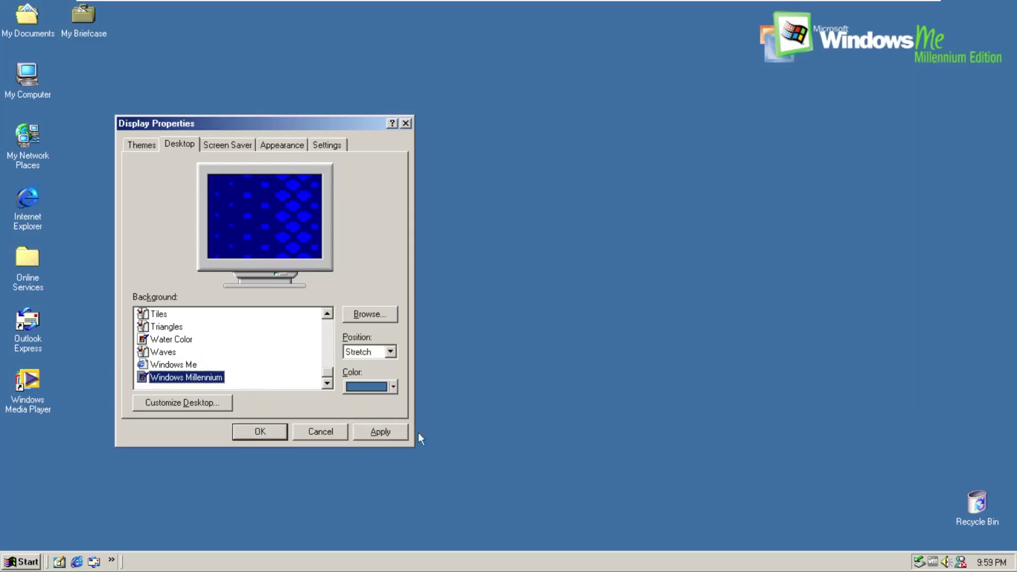
{"action": "left_click", "coordinate": [381, 432]}
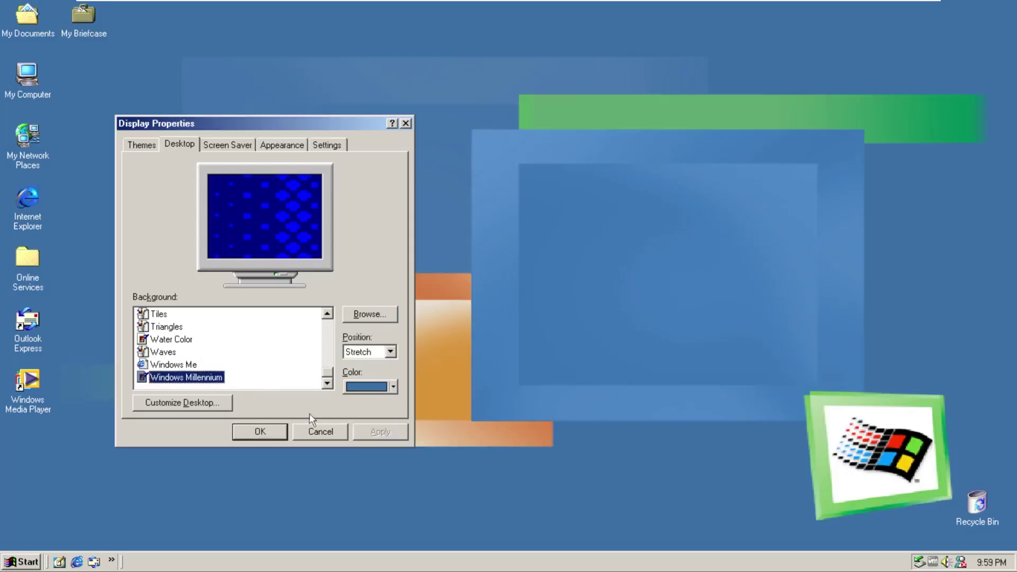
{"action": "left_click", "coordinate": [273, 436]}
Step: Restart the guest Windows from Shut Down and log back on to the Millennium desktop
{"action": "key", "text": "super"}
{"action": "key", "text": "Up"}
{"action": "key", "text": "Return"}
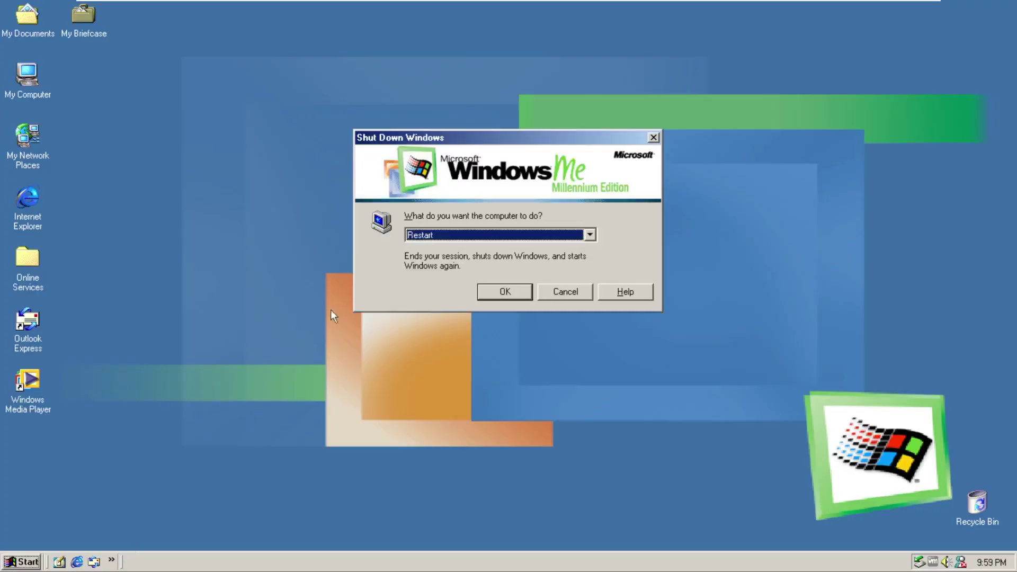
{"action": "left_click", "coordinate": [506, 289]}
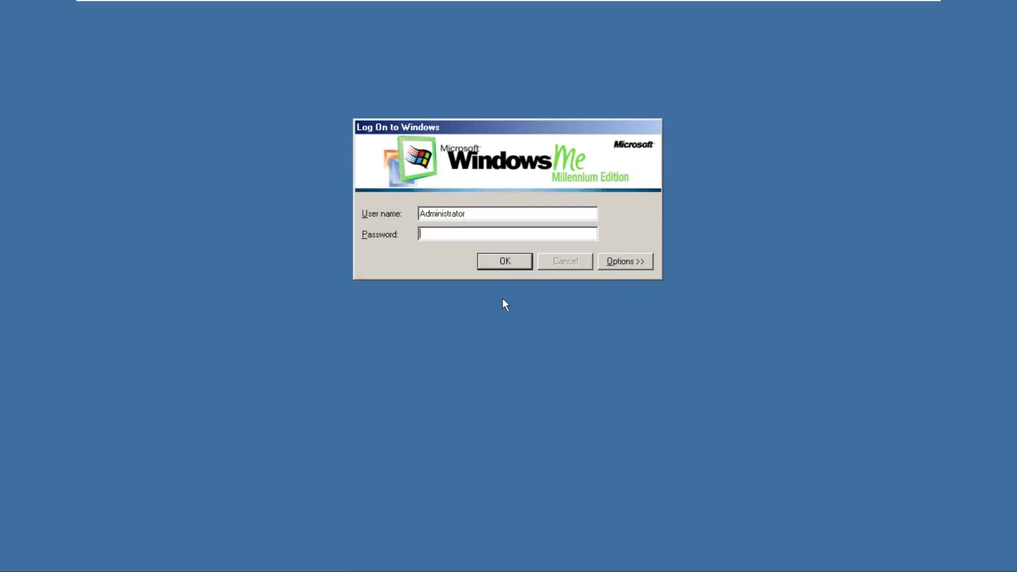
{"action": "left_click", "coordinate": [510, 259]}
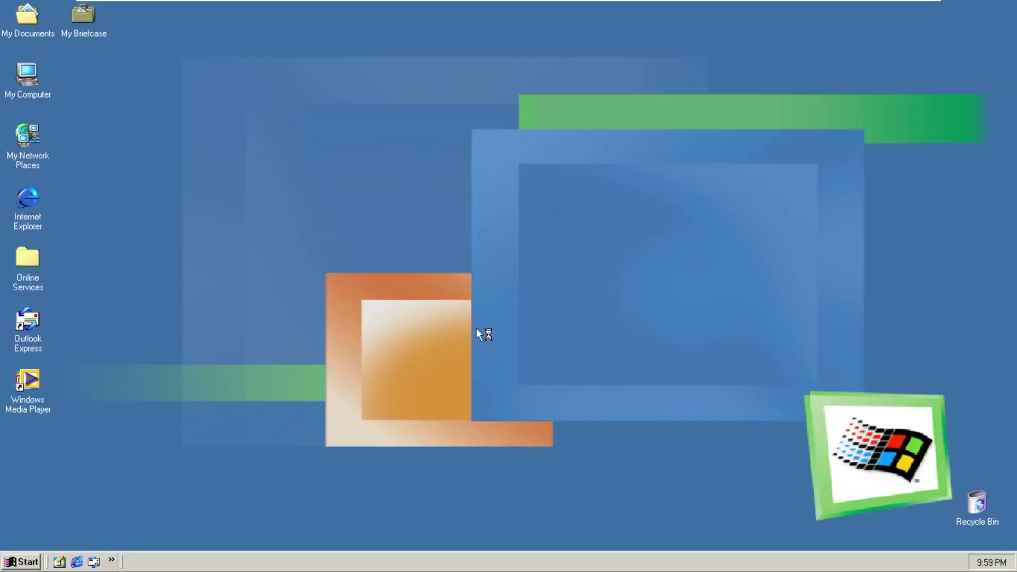